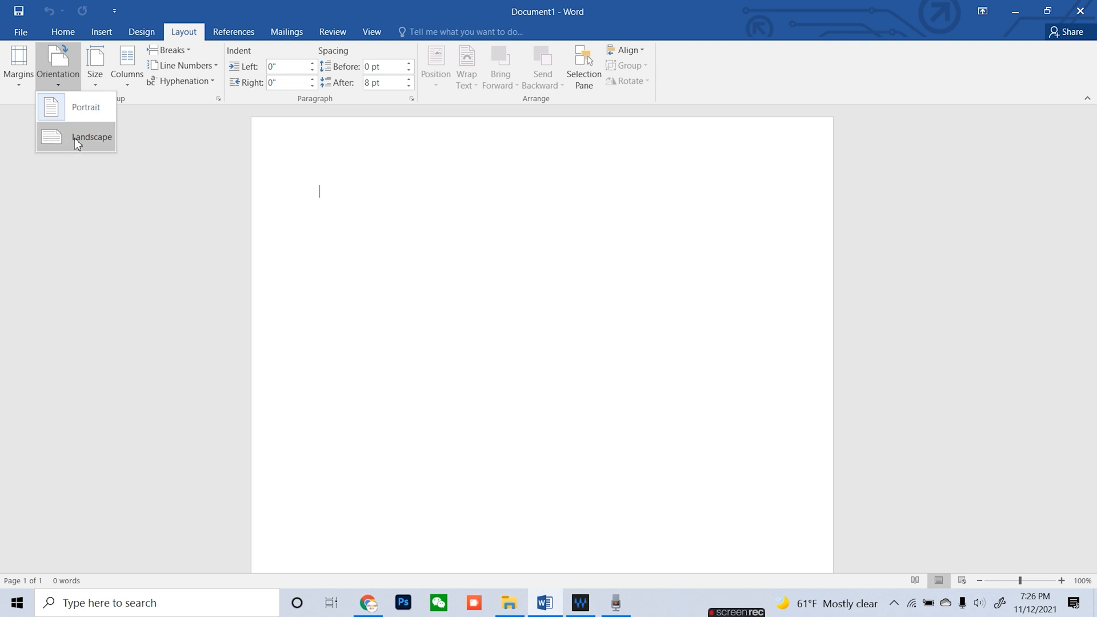
Set the page orientation of the blank document to Landscape
left_click(84, 138)
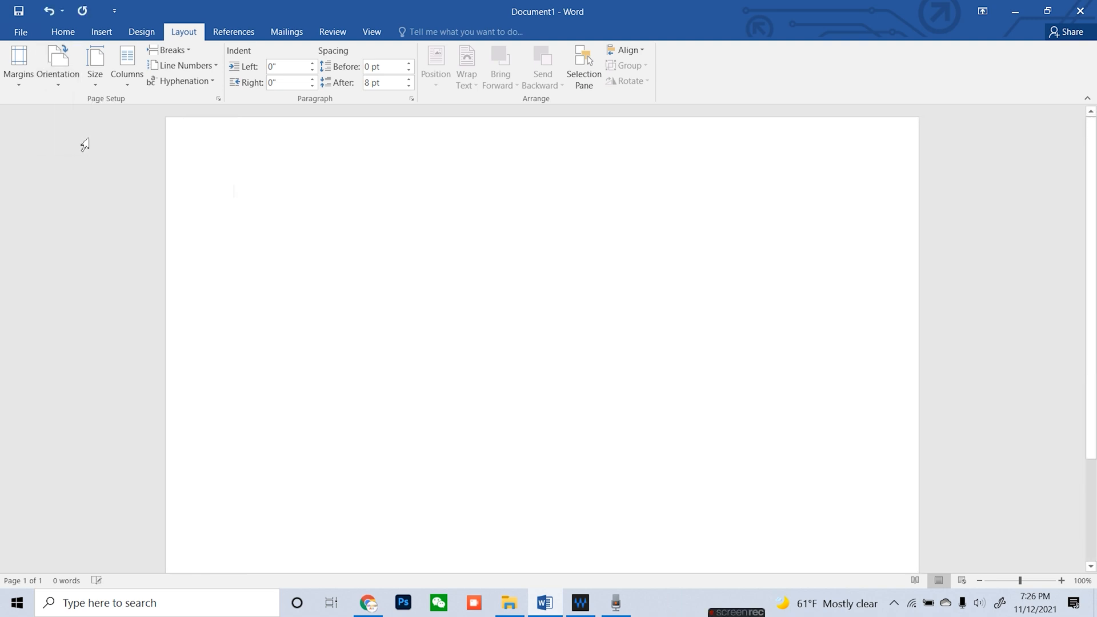
left_click(978, 582)
left_click(978, 582)
left_click(979, 583)
left_click(979, 583)
left_click(978, 582)
left_click(979, 582)
left_click(979, 583)
left_click(979, 583)
left_click(979, 582)
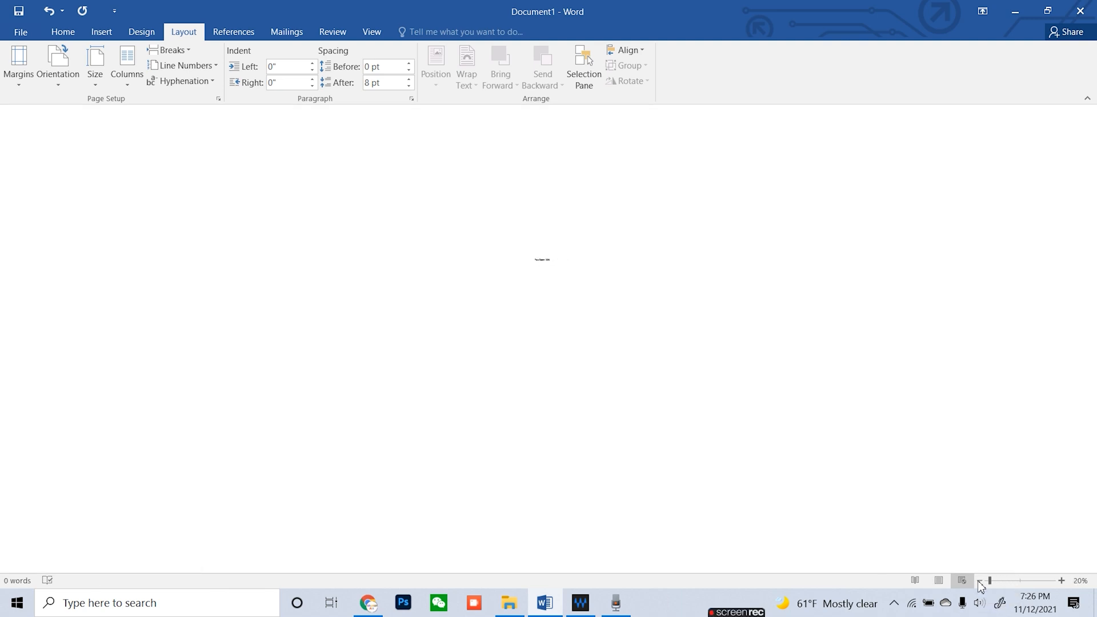
left_click(1058, 583)
left_click(1059, 583)
left_click(1059, 583)
left_click(1059, 583)
left_click(1058, 582)
left_click(1059, 582)
left_click(1059, 583)
left_click(1059, 583)
Insert the blue mountain landscape painting from the Digital Works folder in Documents as a picture
left_click(55, 34)
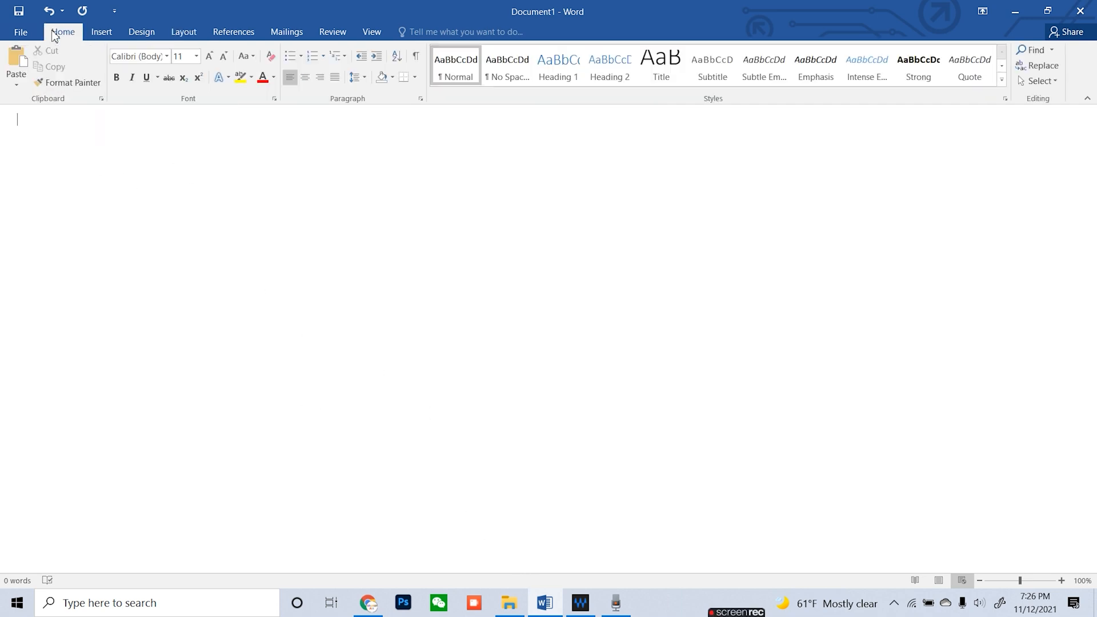
left_click(101, 33)
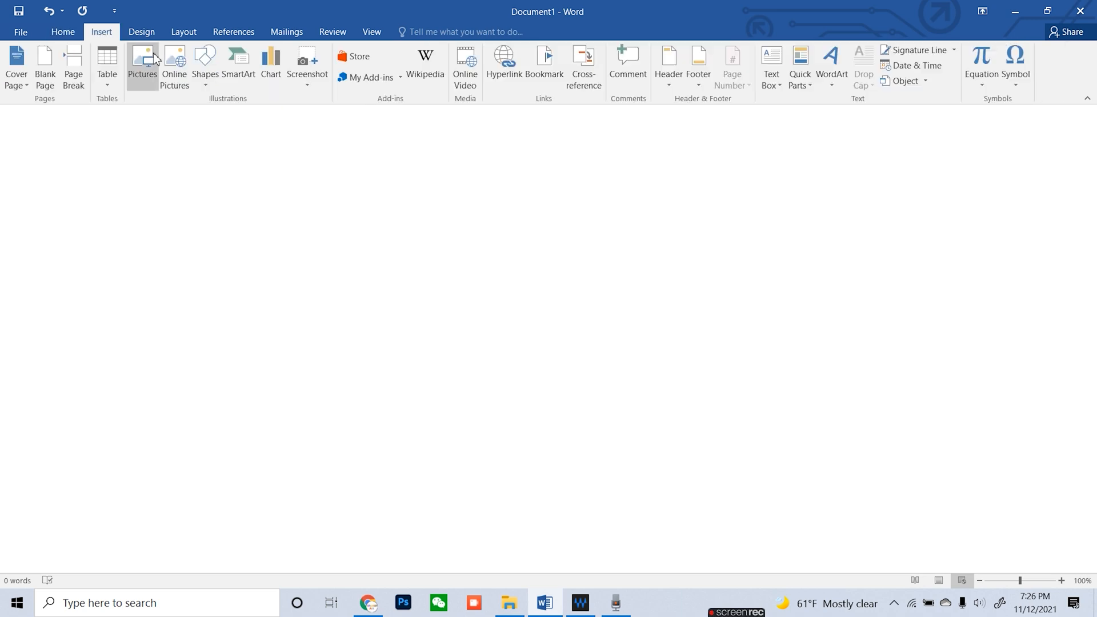
left_click(143, 67)
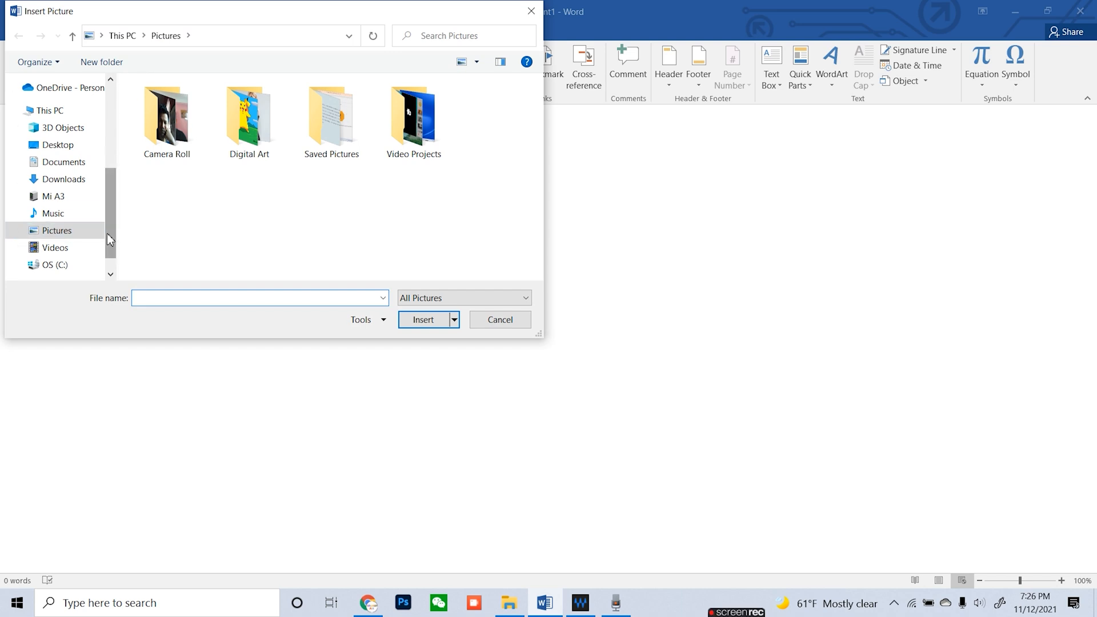
left_click(74, 164)
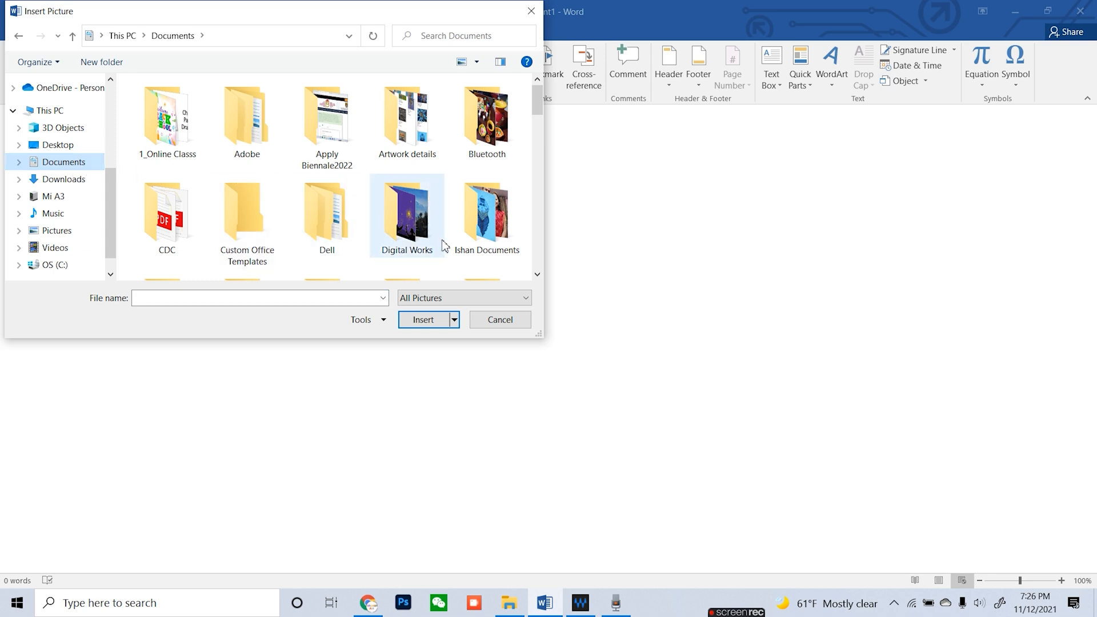
left_click(412, 231)
double_click(411, 231)
left_click_drag(540, 150, 545, 221)
left_click(243, 156)
double_click(243, 156)
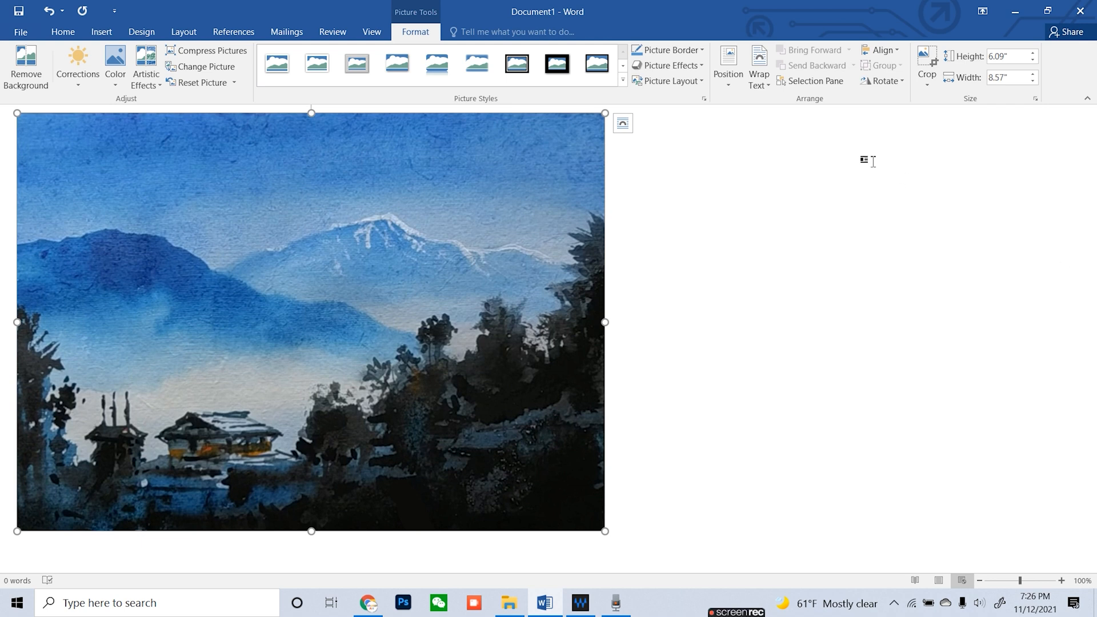
Position the inserted painting in the middle center of the page with text wrapping
left_click(729, 71)
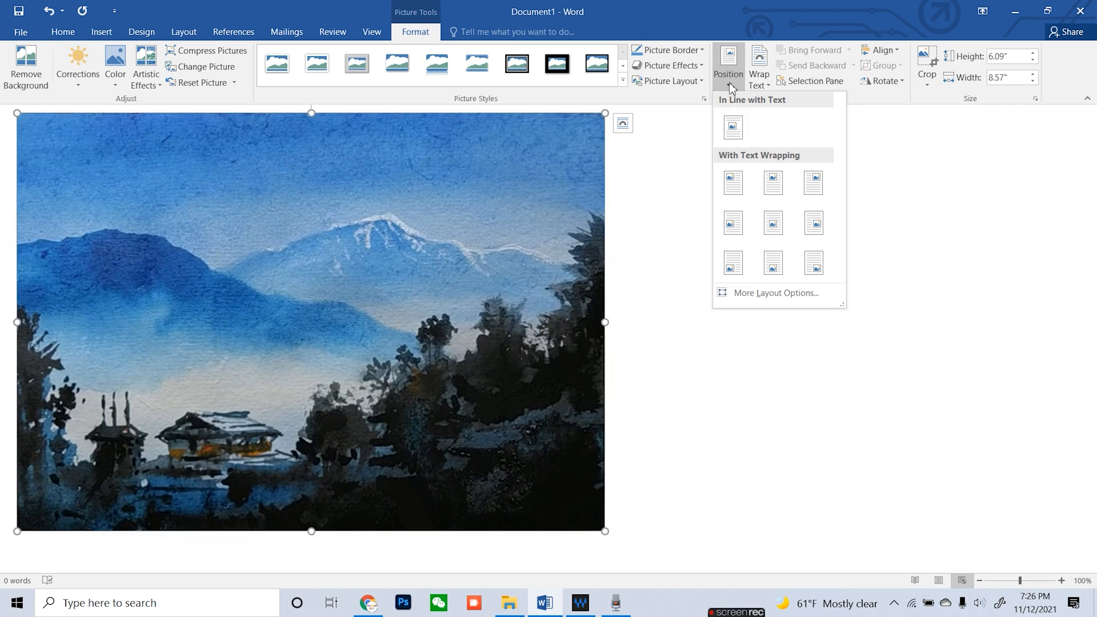
left_click(779, 233)
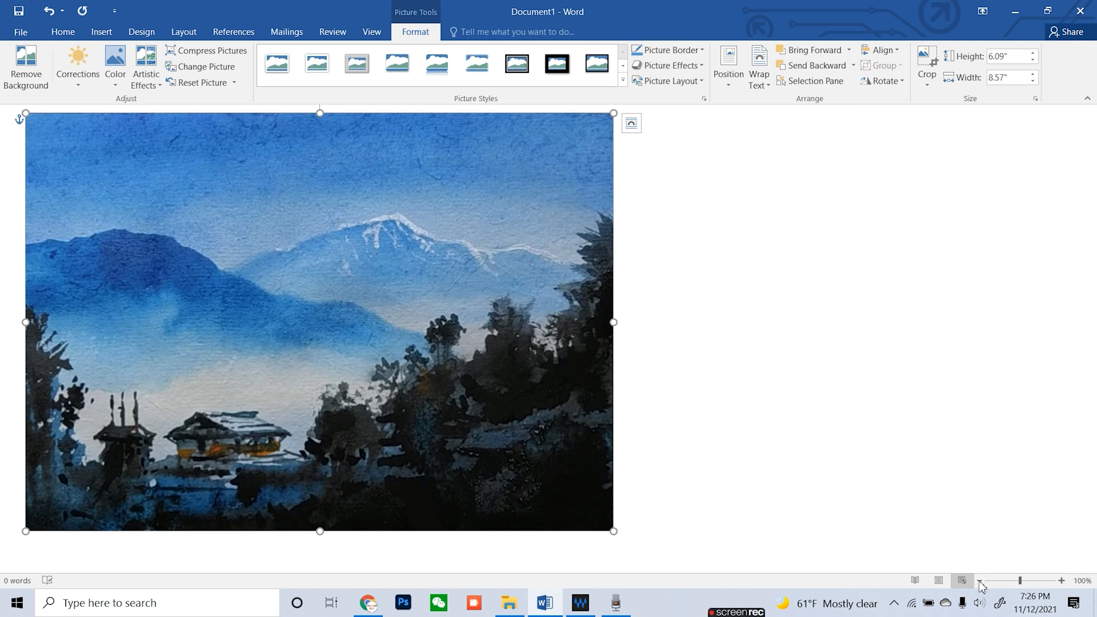
left_click(980, 581)
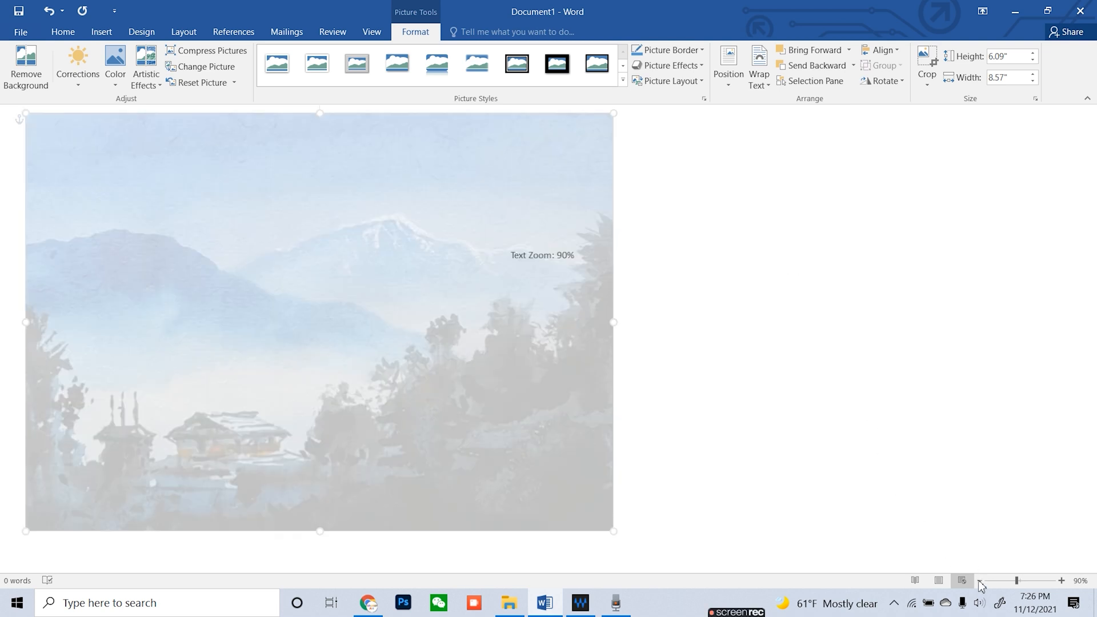
left_click(979, 581)
left_click(979, 580)
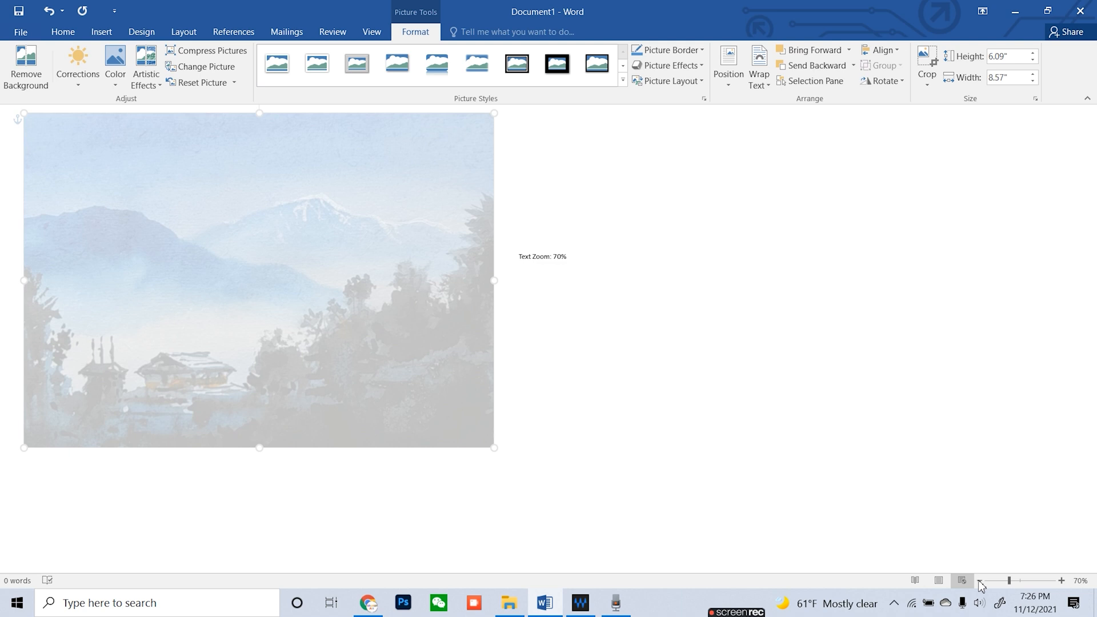
left_click_drag(438, 364, 583, 384)
left_click(730, 84)
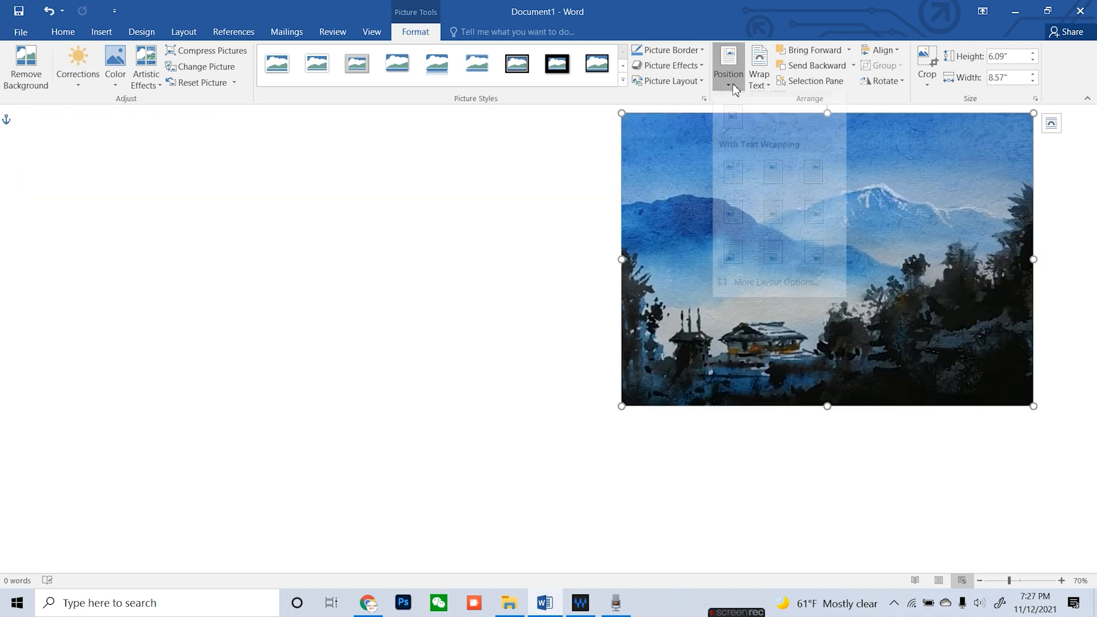
left_click(769, 226)
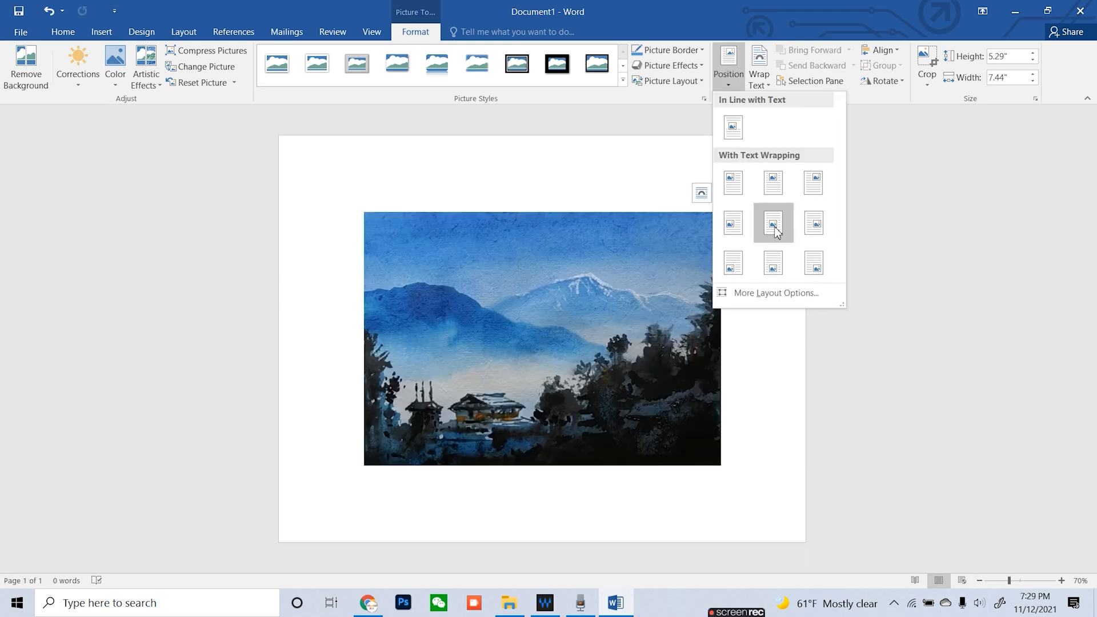
left_click(774, 226)
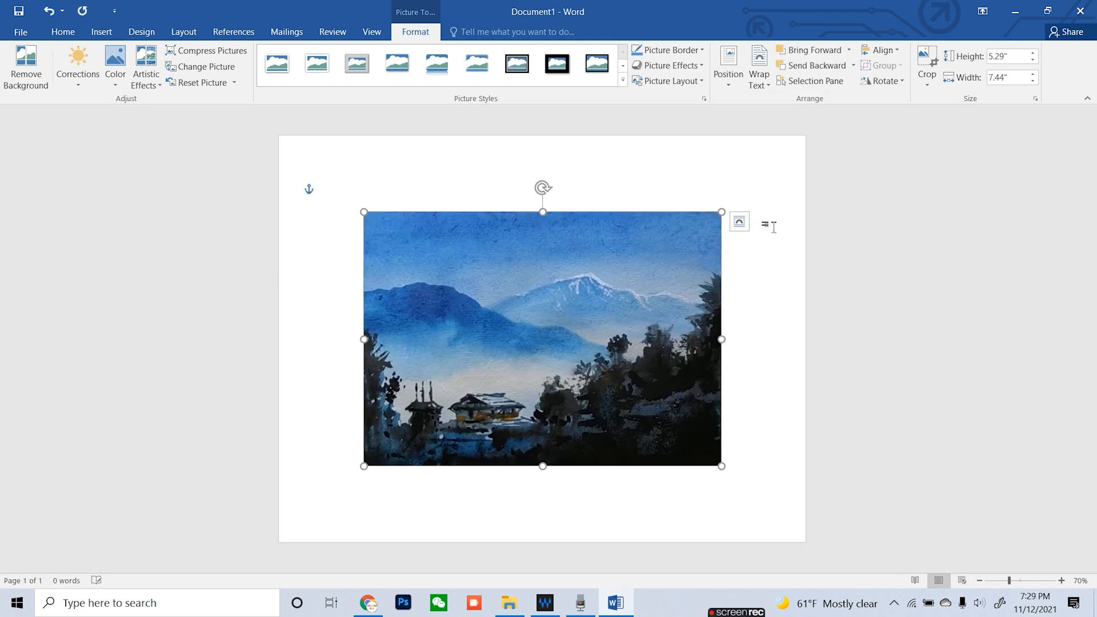
Shrink the picture to about 5.07" high by 7.13" wide and recenter it in the middle of the page with text wrapping
mouse_move(721, 212)
left_mouse_down()
mouse_move(612, 309)
mouse_move(661, 253)
mouse_move(721, 212)
left_mouse_up()
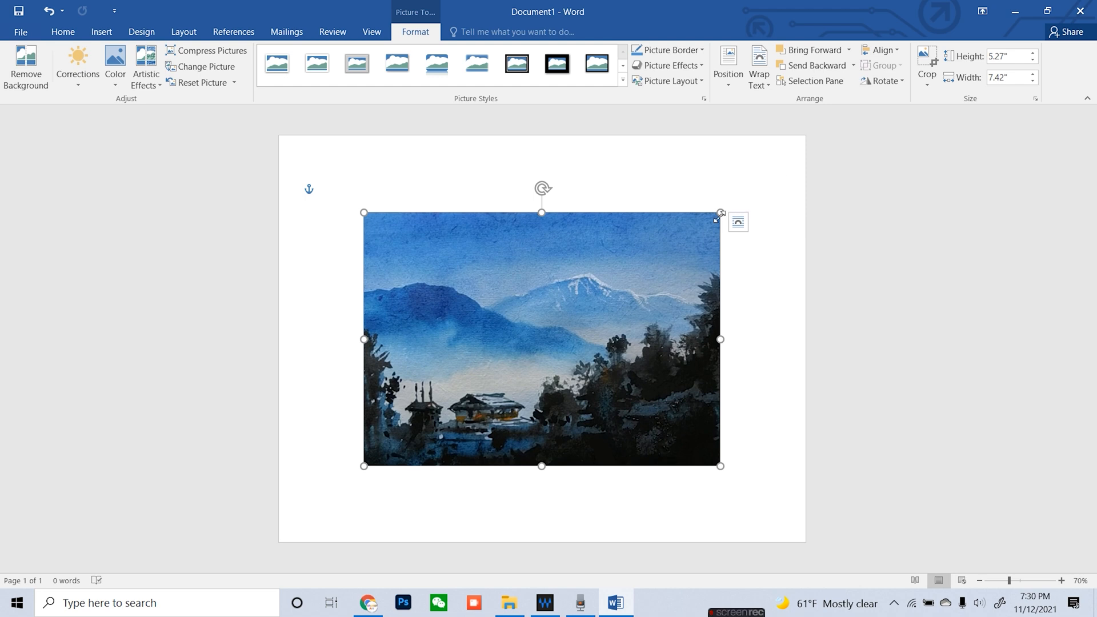
mouse_move(720, 213)
left_mouse_down()
mouse_move(697, 246)
mouse_move(706, 228)
left_mouse_up()
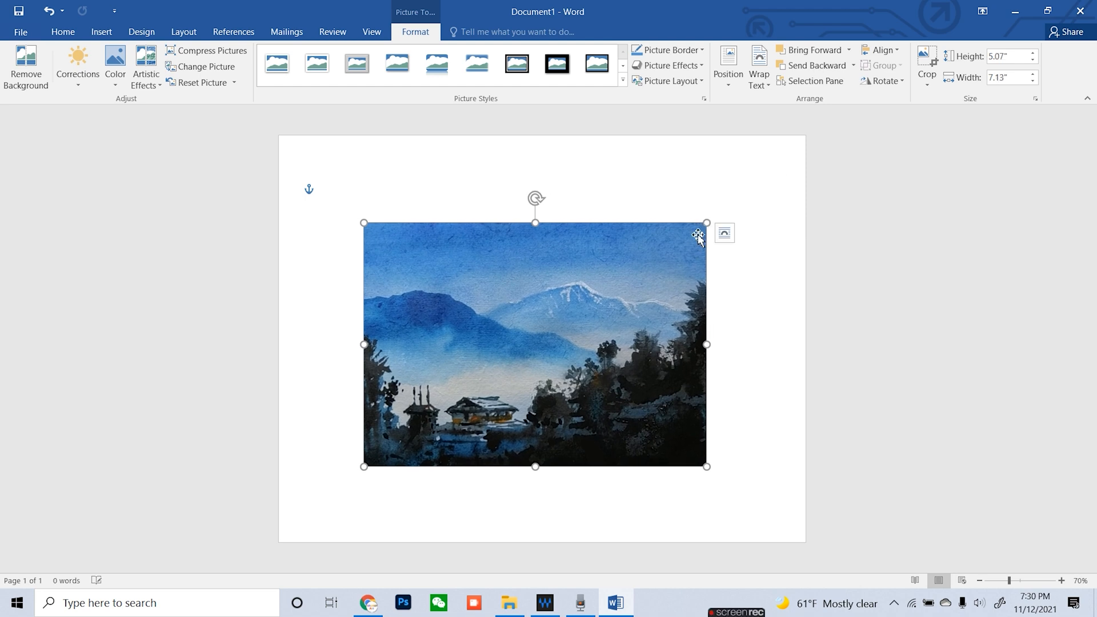
left_click(730, 84)
left_click(772, 222)
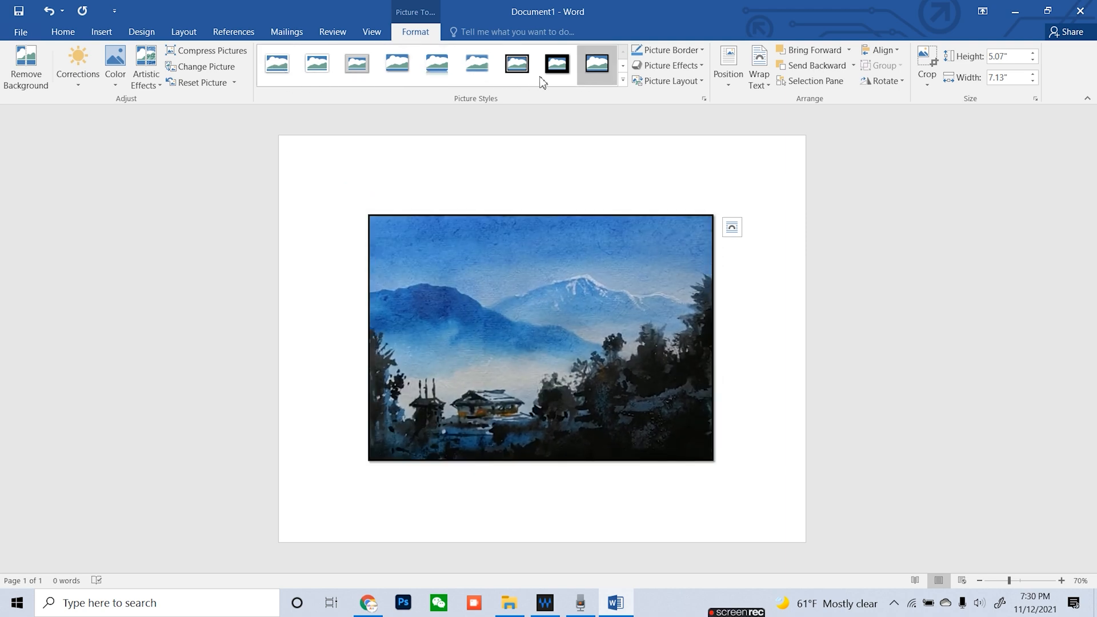
Try several preset picture styles on the painting, including shadow, rounded reflection, soft edge and Double Frame, Black
left_click(277, 65)
left_click(314, 72)
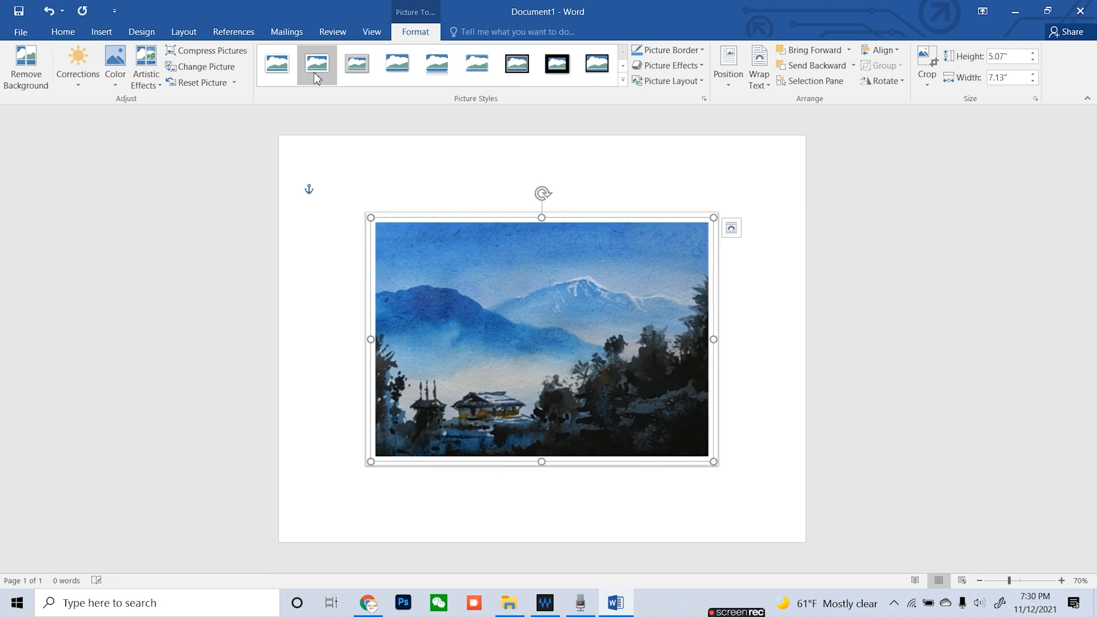
left_click(357, 68)
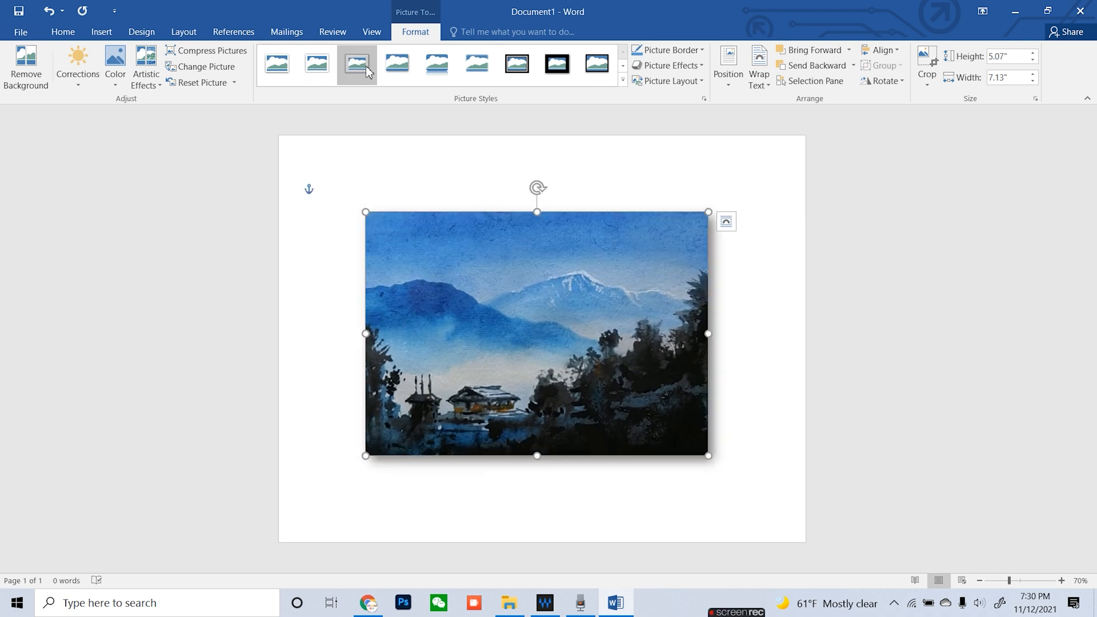
left_click(394, 70)
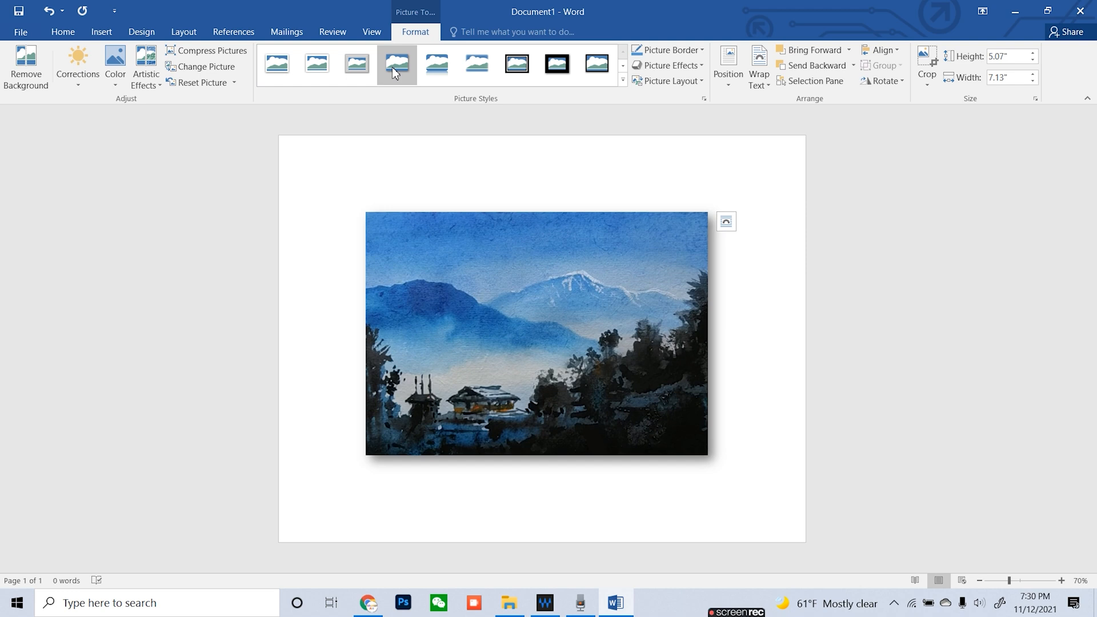
left_click(436, 72)
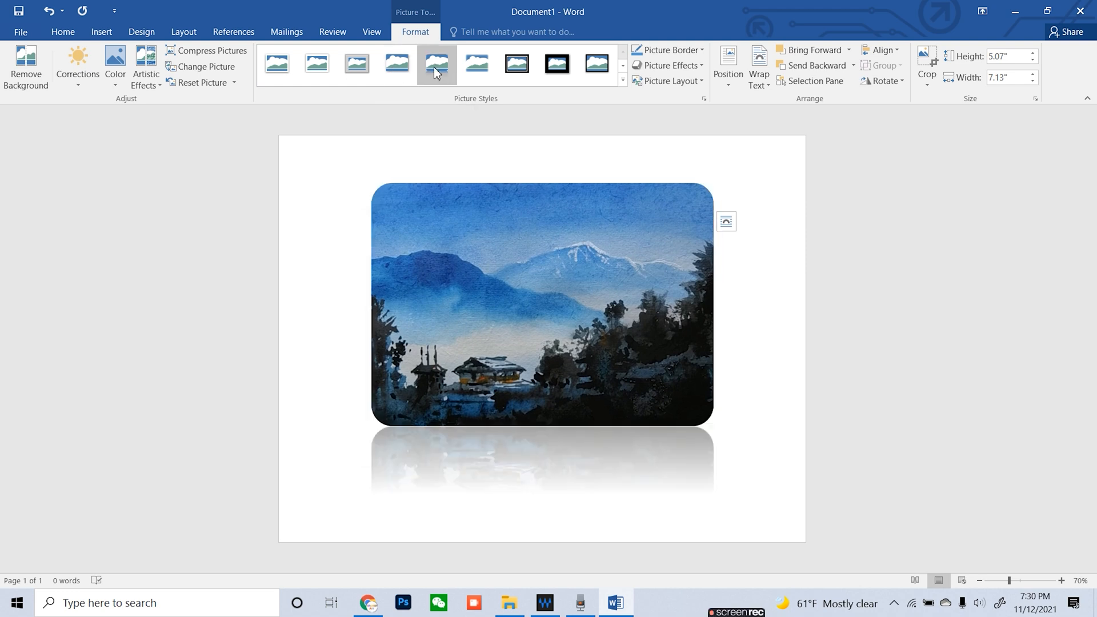
left_click(468, 66)
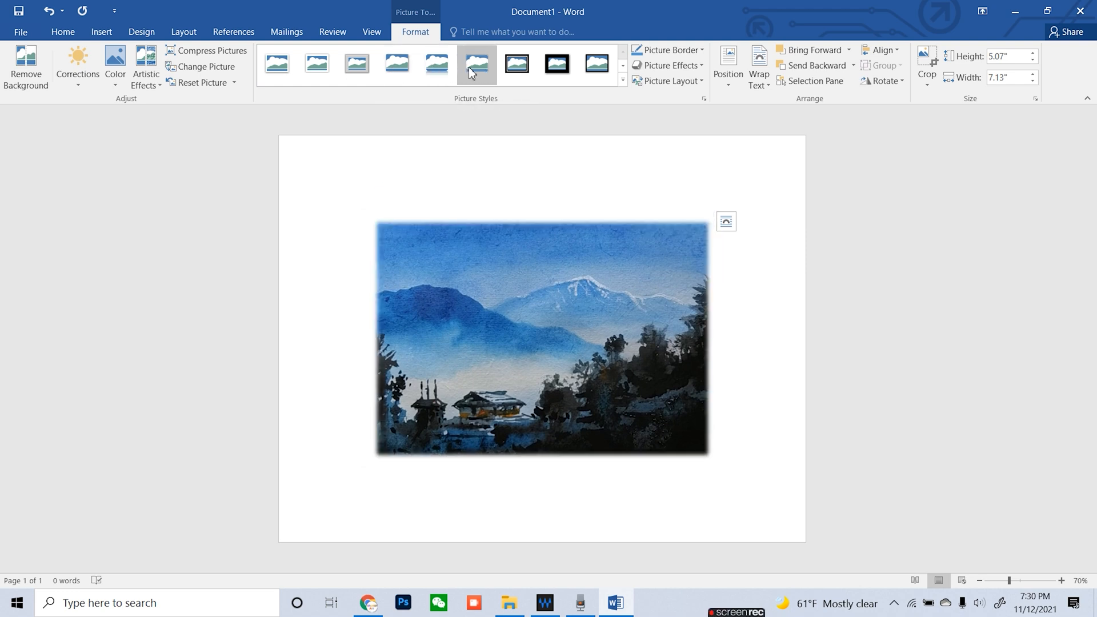
left_click(505, 71)
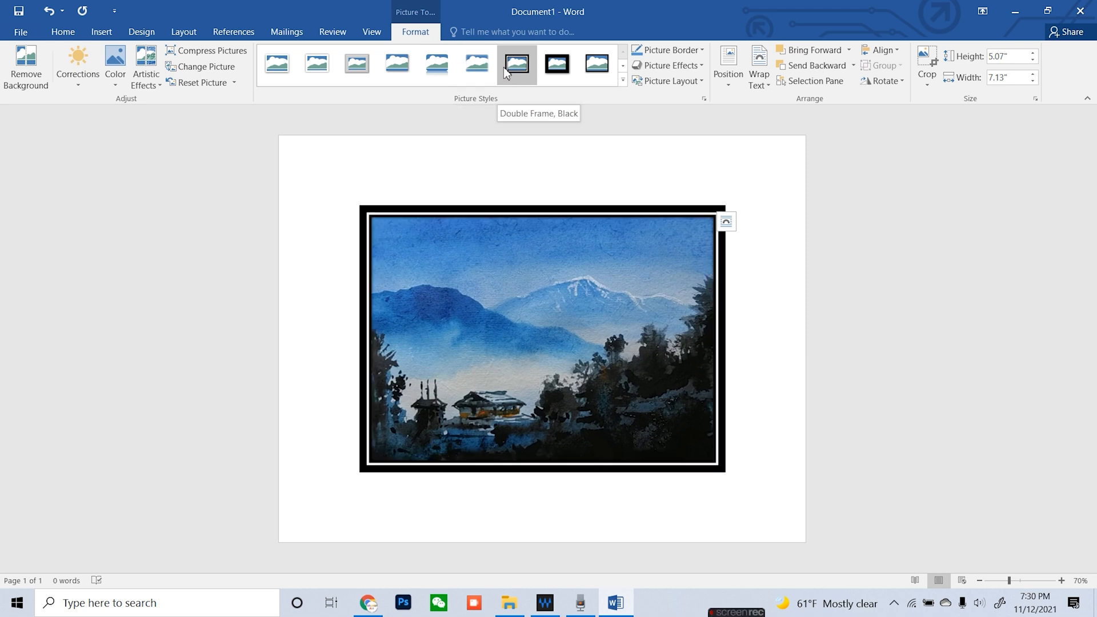
Apply the tilted white frame picture style with a shadow to the painting and deselect it
left_click(623, 83)
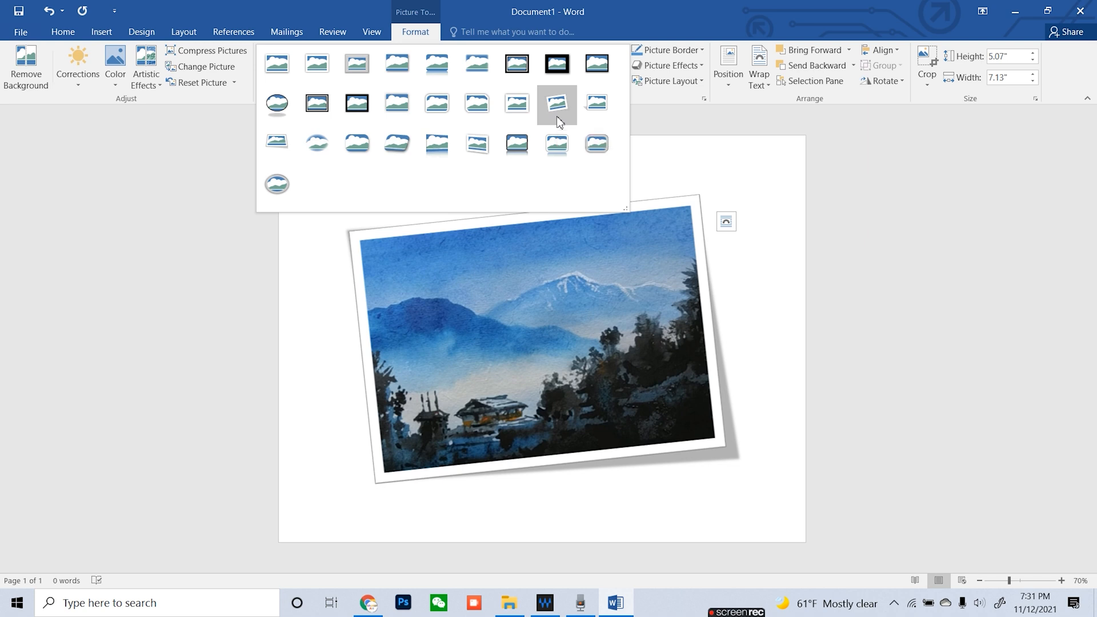
left_click(556, 109)
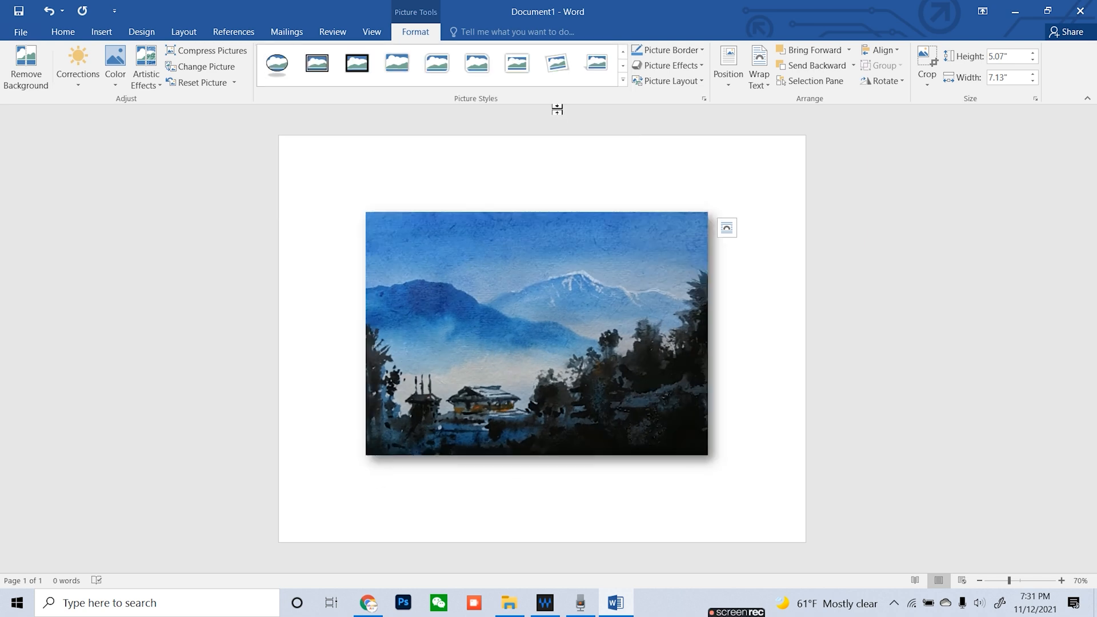
left_click(880, 244)
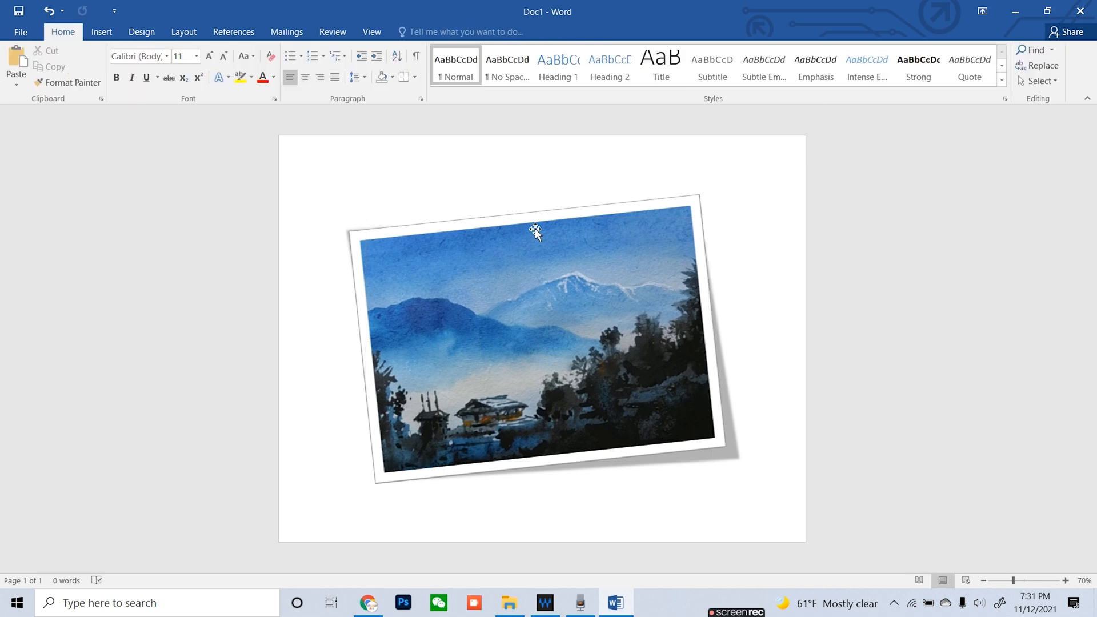
Export the document as a PDF named Frame1 into the Digital Works folder in Documents, opening it after publishing
left_click(20, 34)
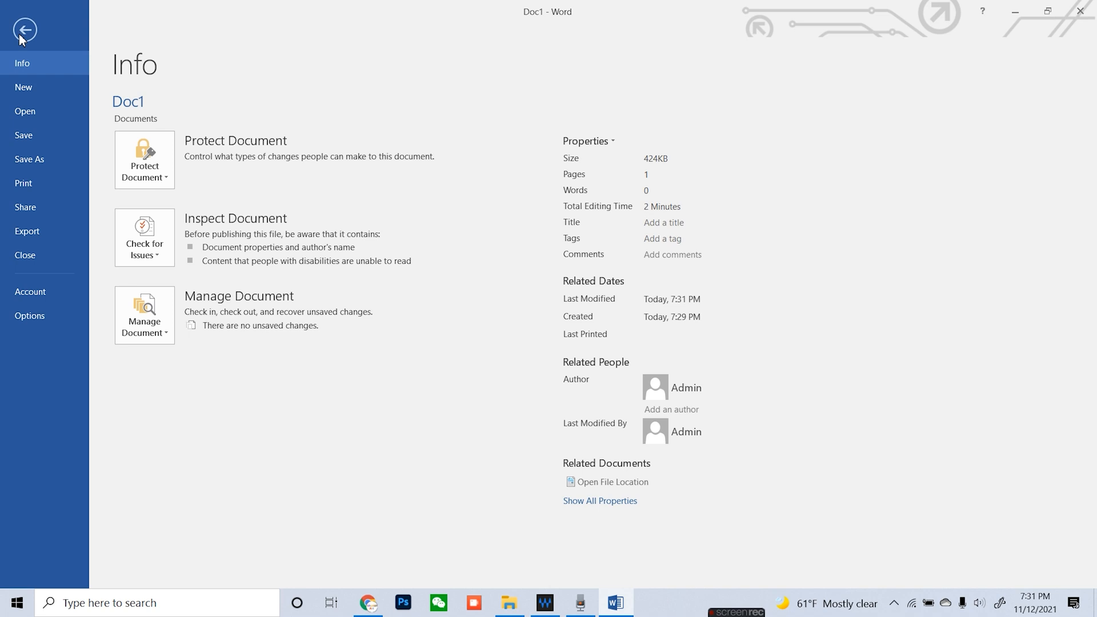
left_click(37, 237)
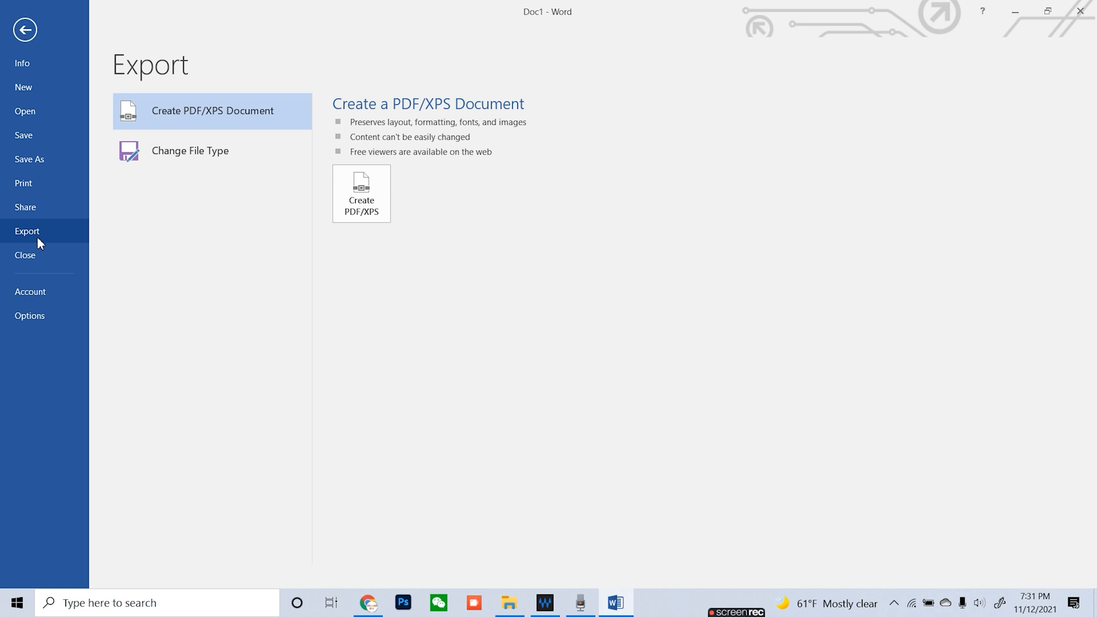
left_click(350, 210)
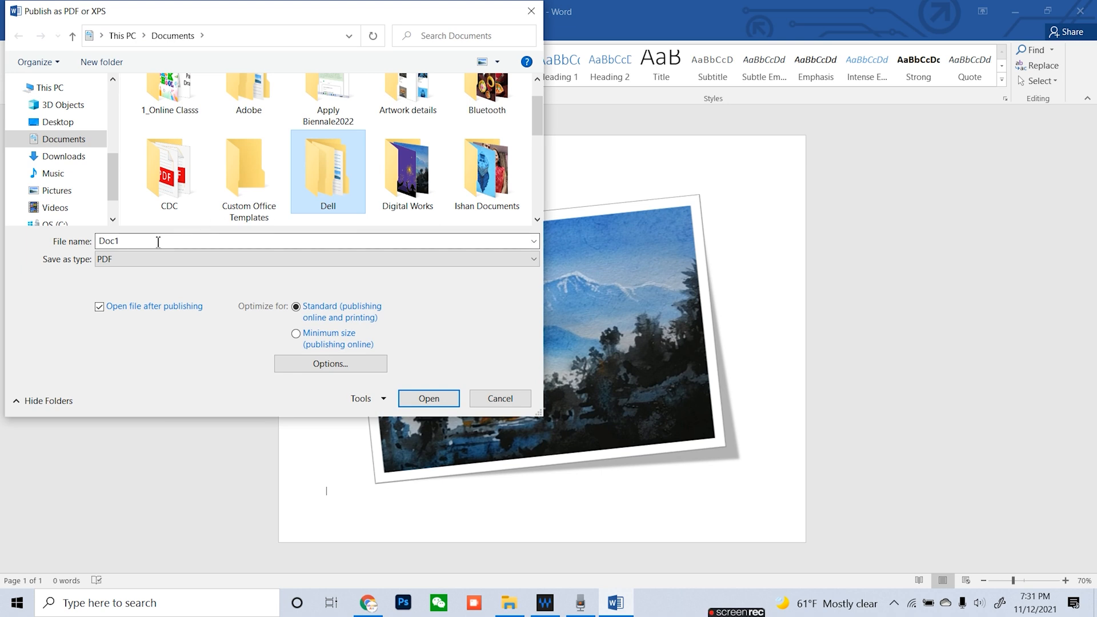
double_click(402, 196)
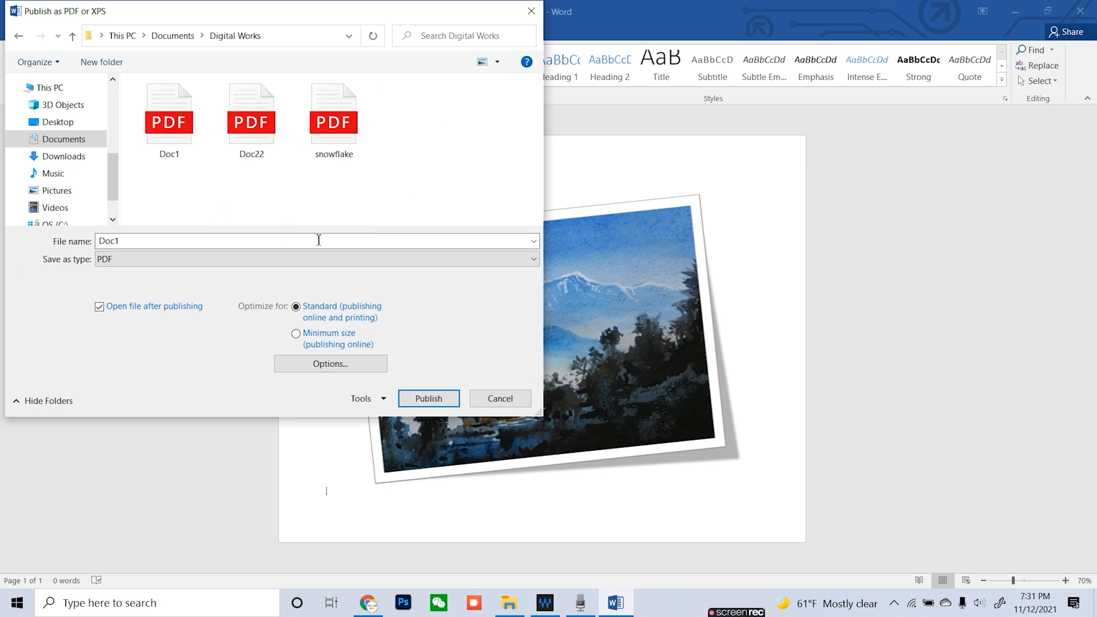
double_click(224, 243)
key("BackSpace")
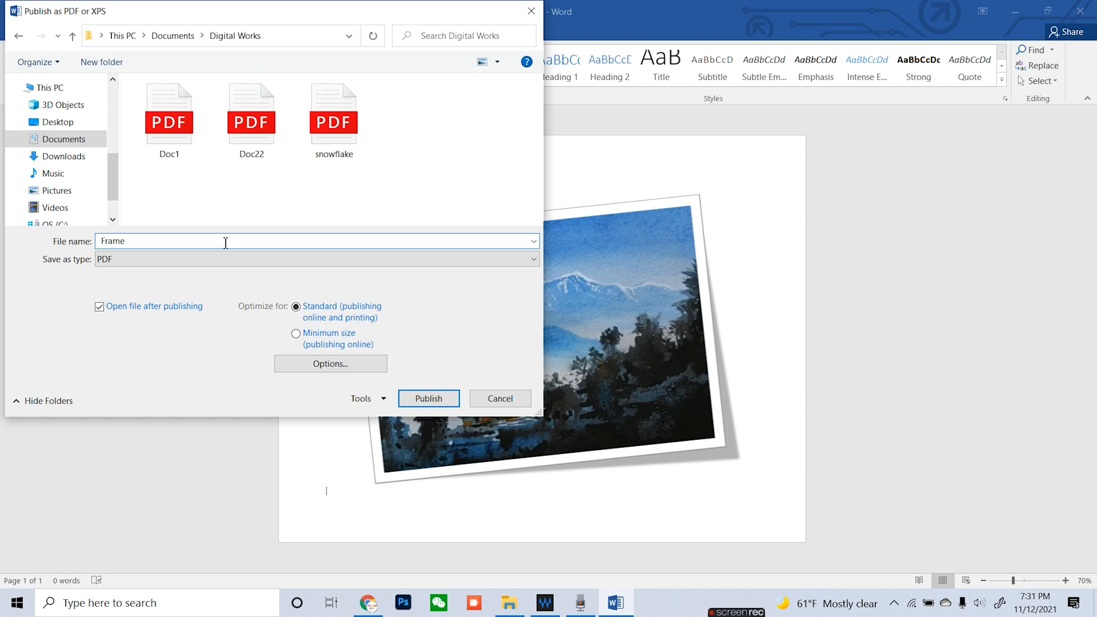
key("Return")
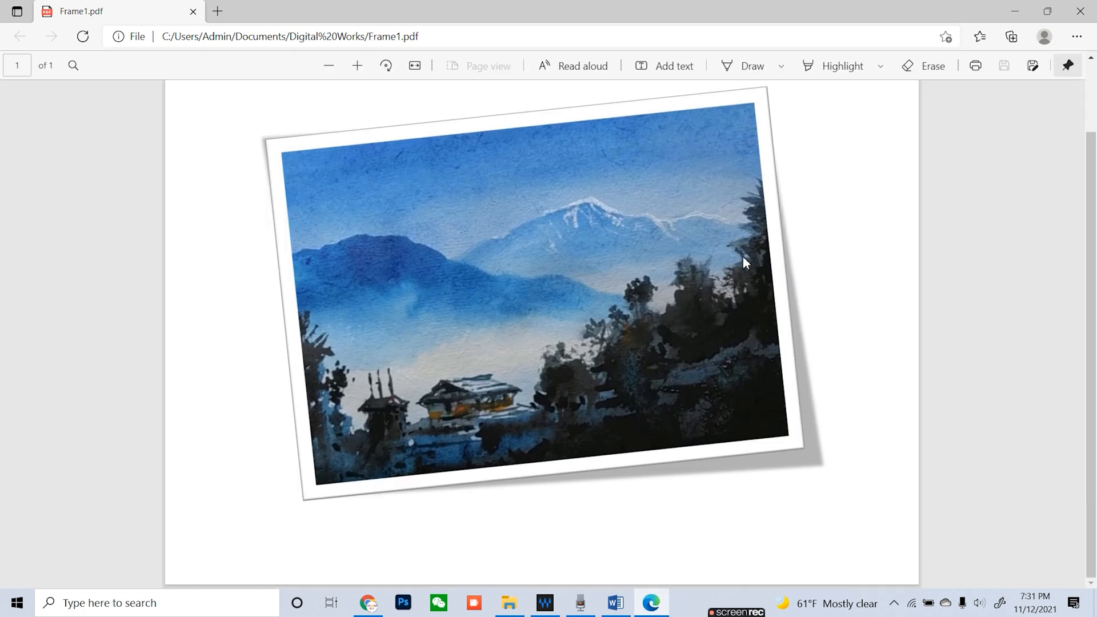
Examine the exported PDF page with the framed painting from top to bottom
scroll(732, 258, "up", 2)
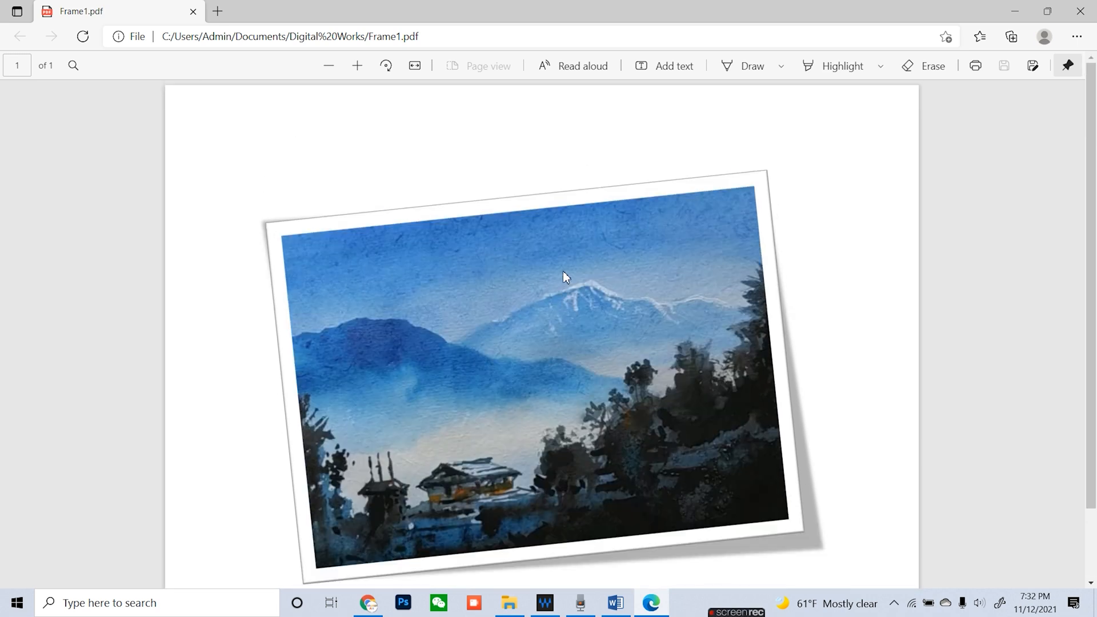
scroll(827, 256, "down", 2)
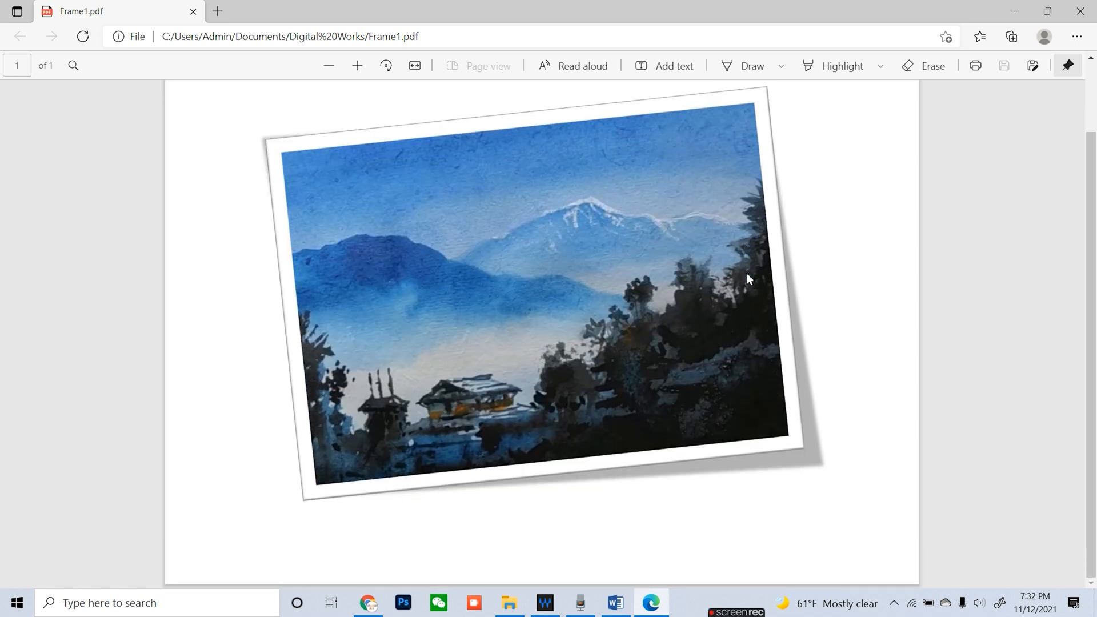
scroll(746, 273, "up", 2)
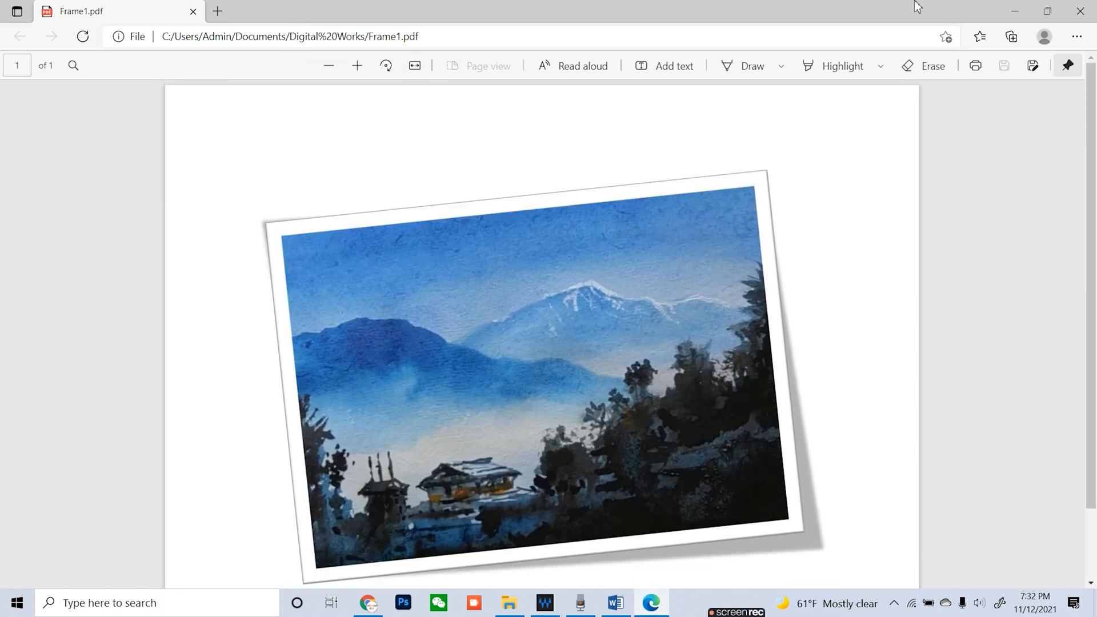
Check the lower part of the exported PDF page and minimize the open windows to reach the desktop
scroll(1051, 239, "down", 2)
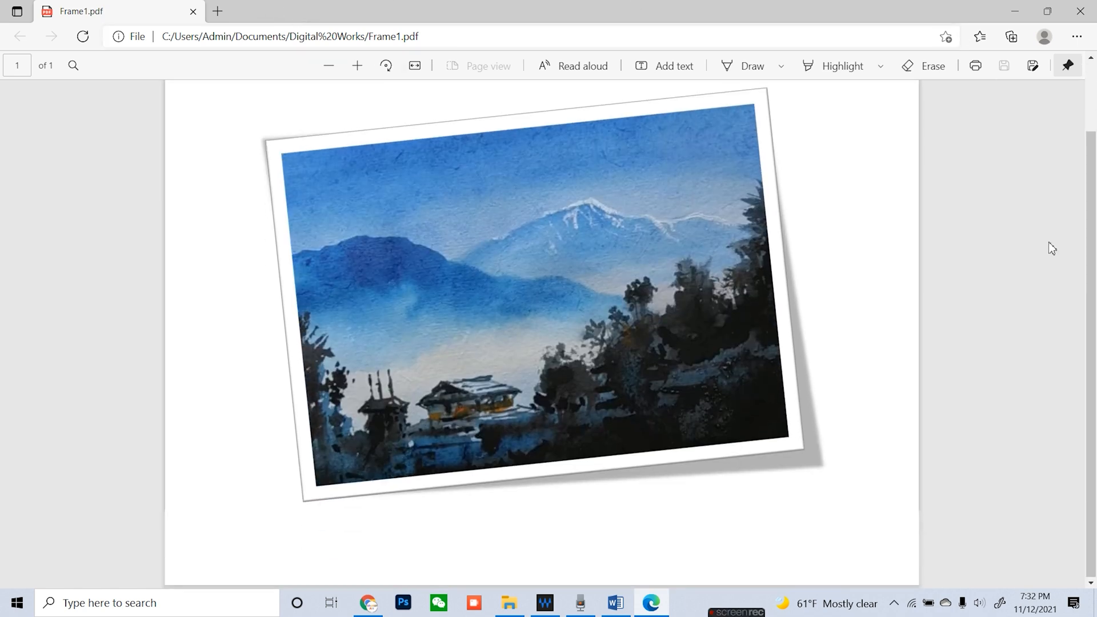
left_click(1014, 11)
left_click(1015, 11)
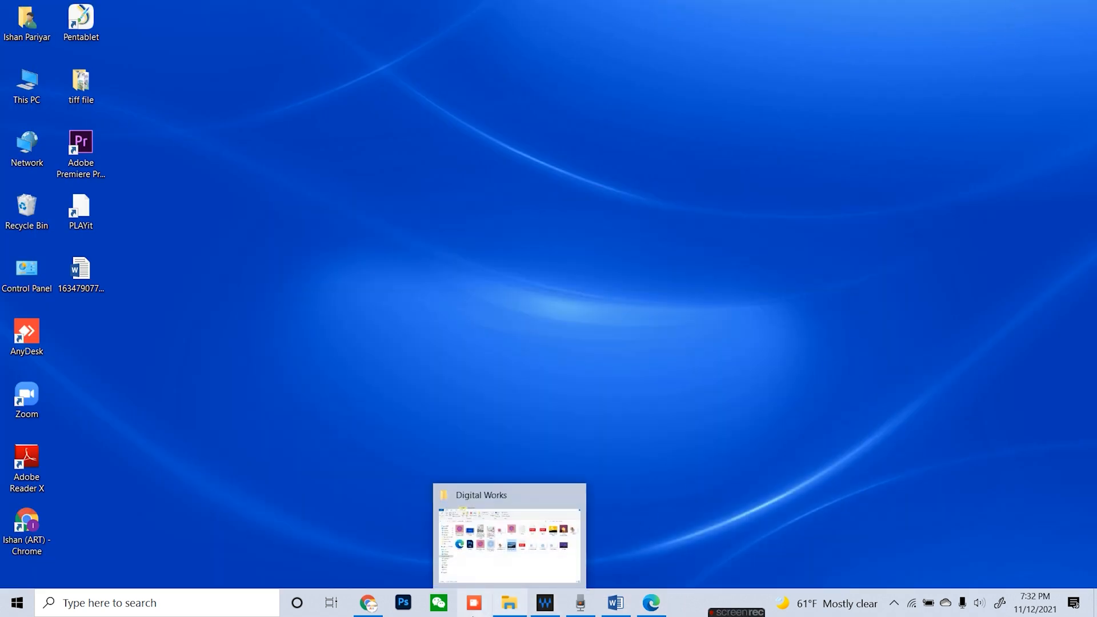
left_click(367, 607)
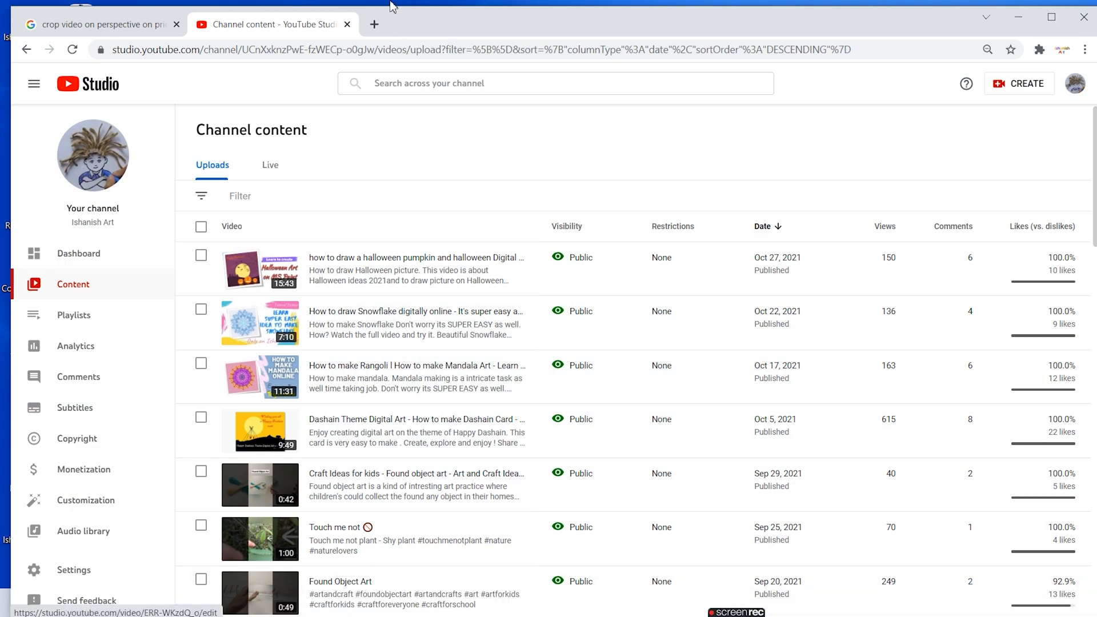
left_click(375, 24)
left_click(1085, 17)
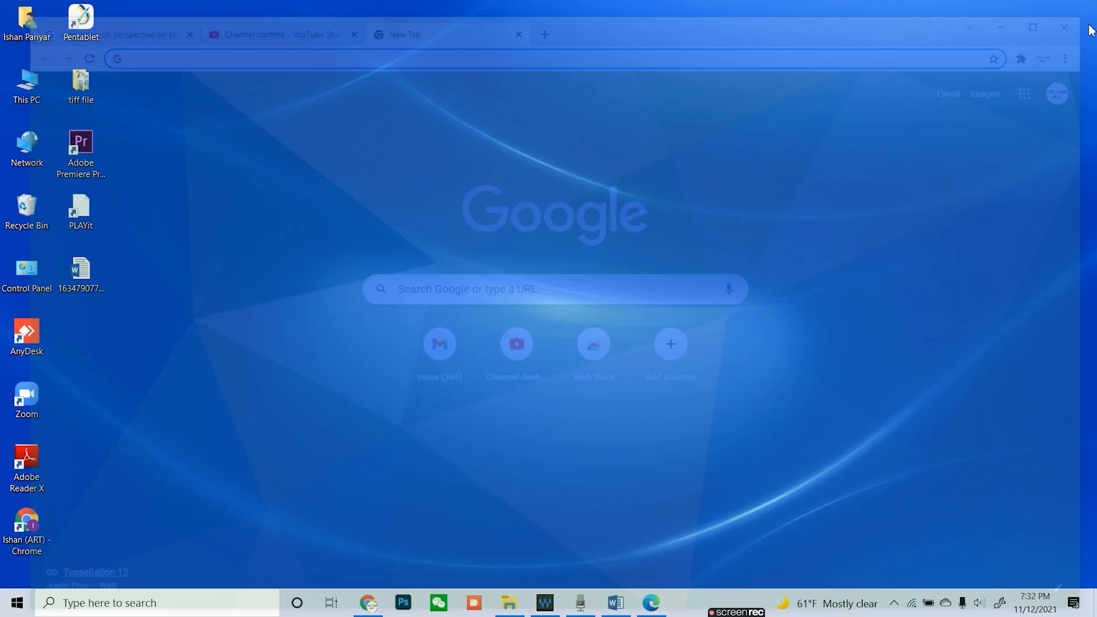
Start Google Chrome, maximize the profile chooser and open a browser window with the Person 1 profile
left_click(368, 604)
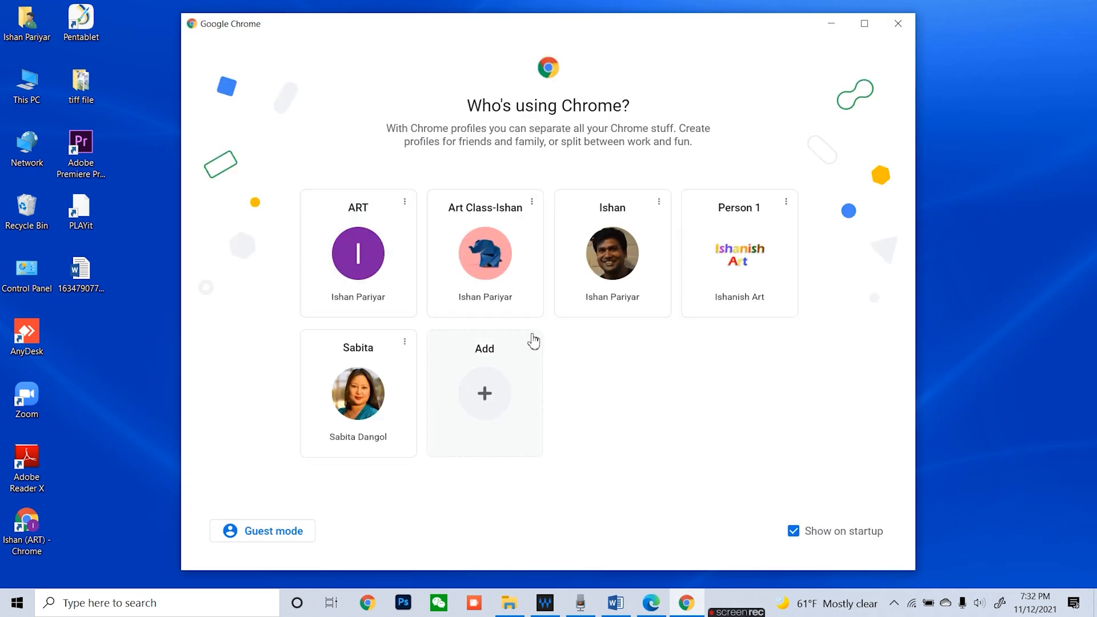
left_click(864, 23)
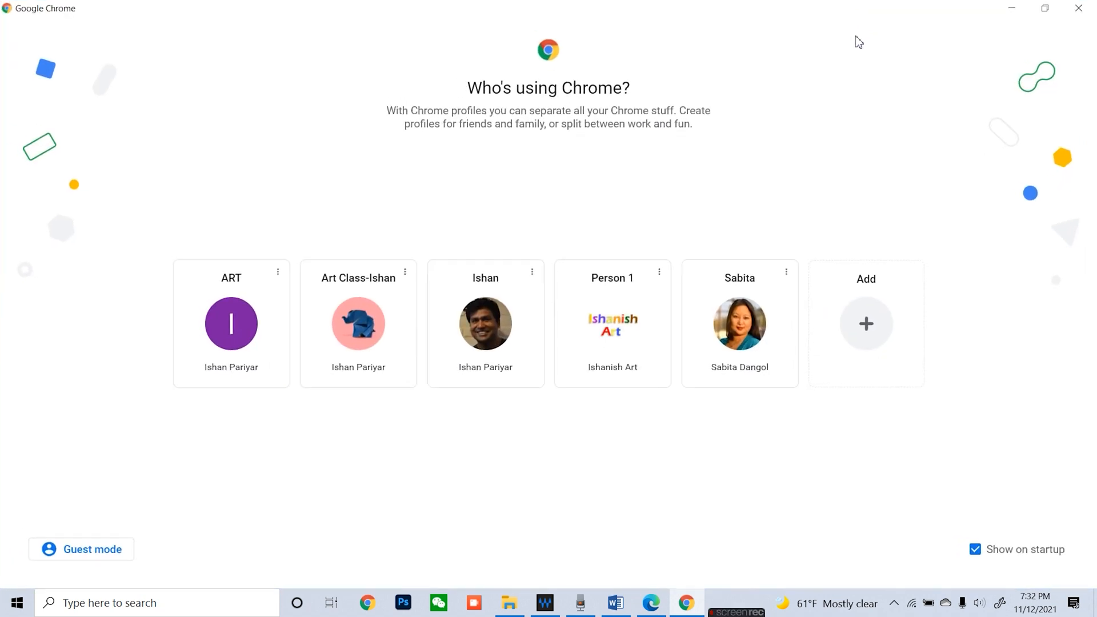
left_click(630, 335)
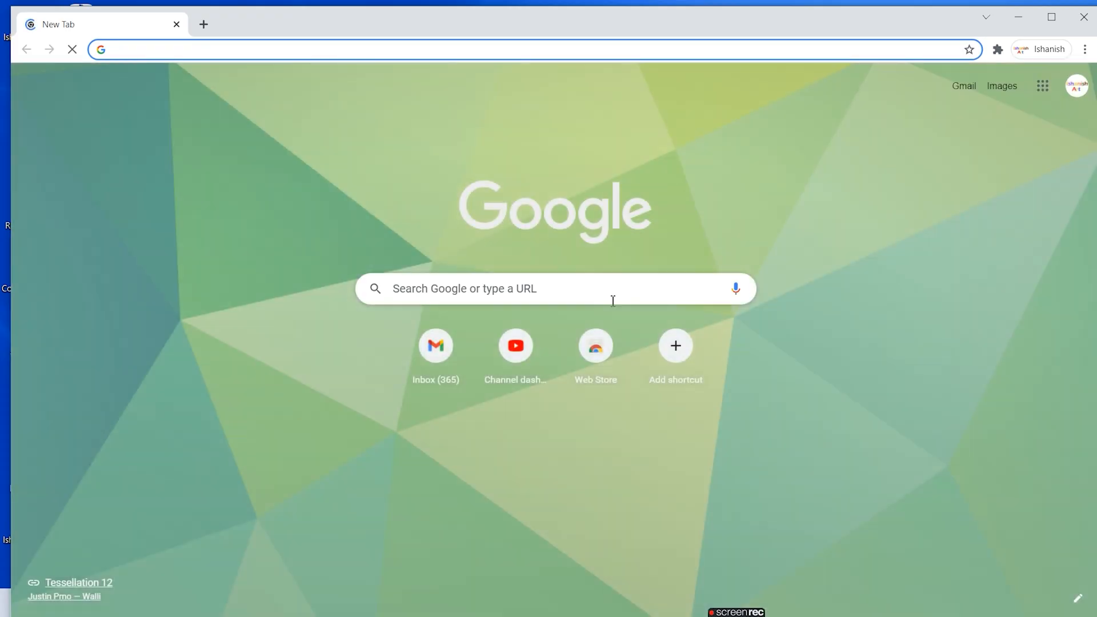
Search Google for "convert pdf to jpg" and open the iLovePDF converter from the results
left_click(606, 291)
type("c")
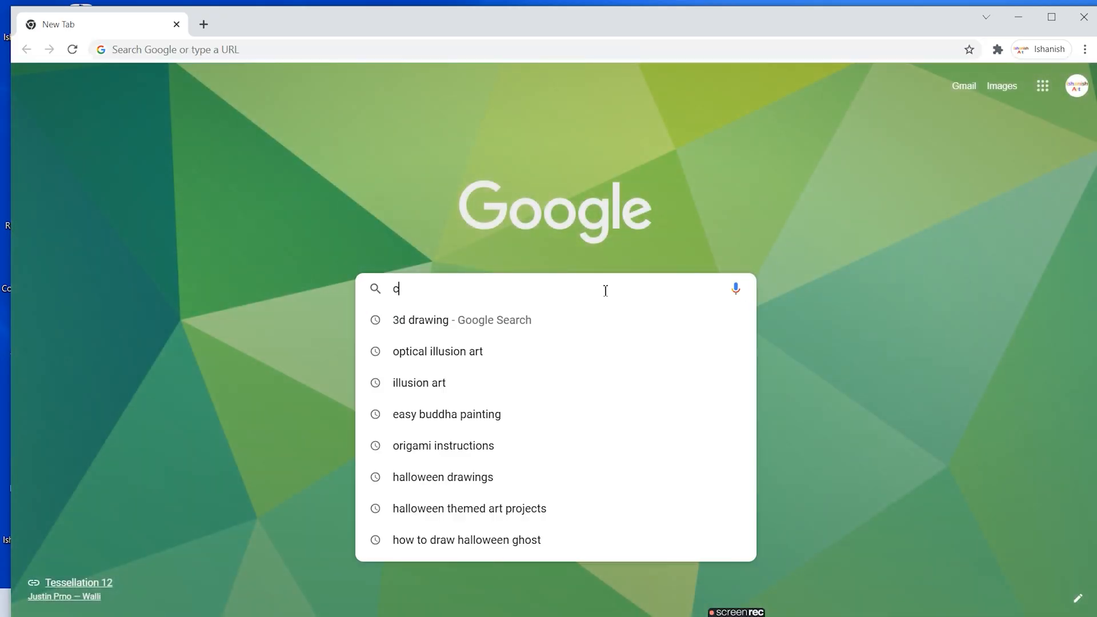
type("onvert ")
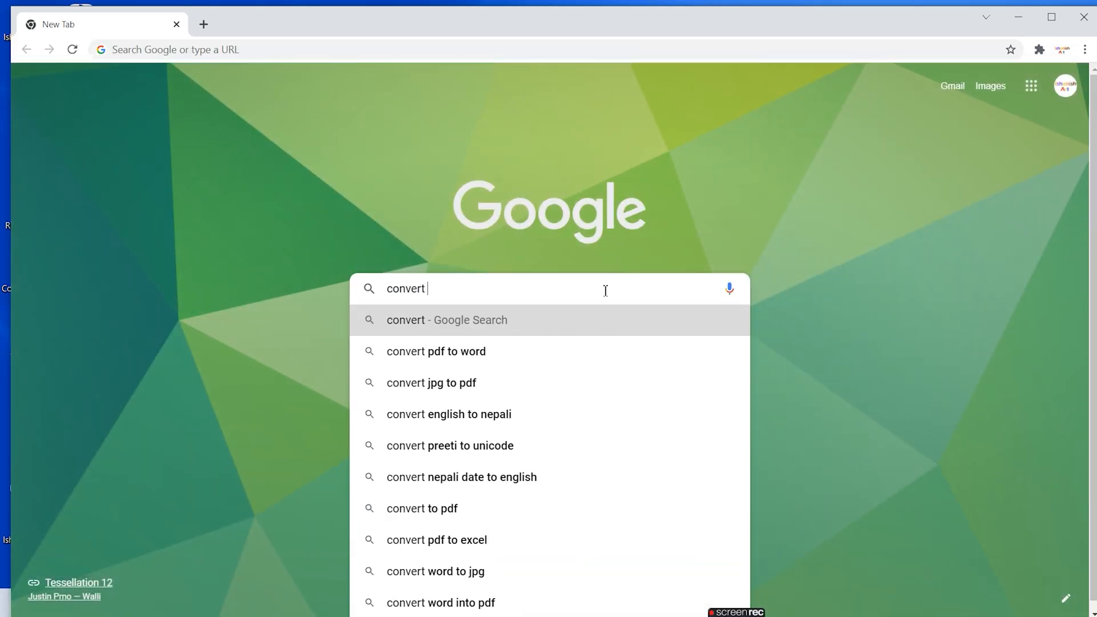
type("j")
key("BackSpace")
type("pdr")
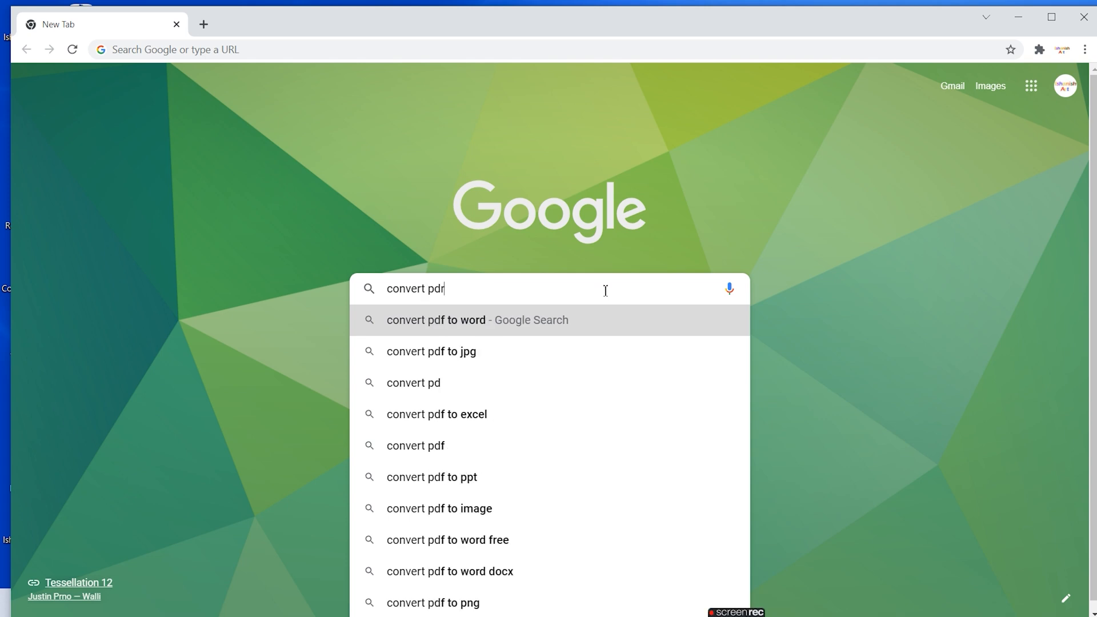
key("BackSpace")
type("f")
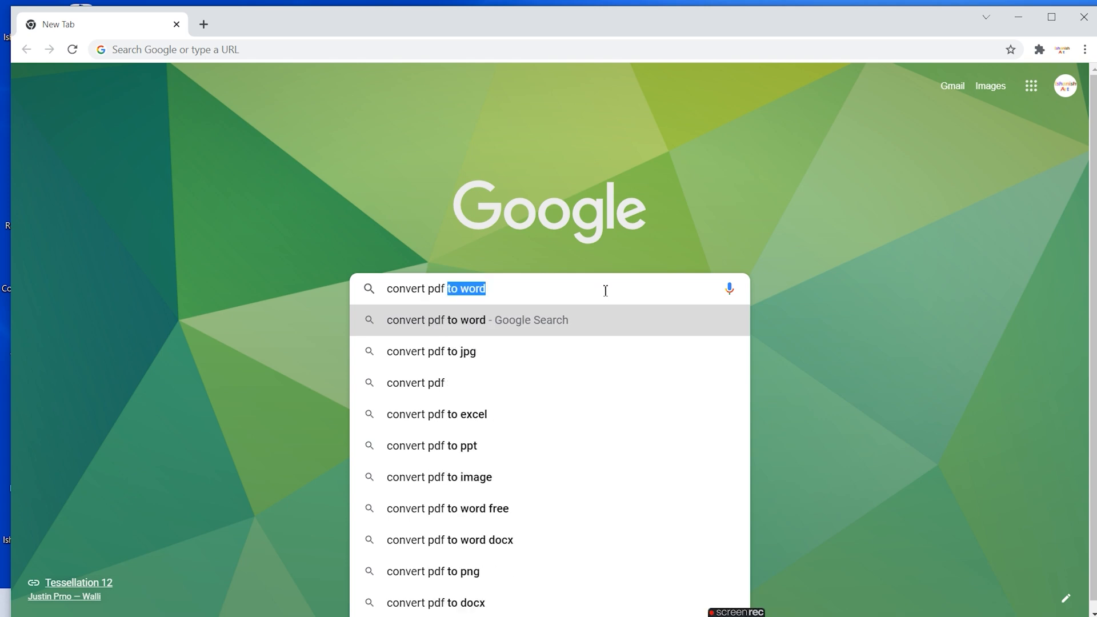
type(" to")
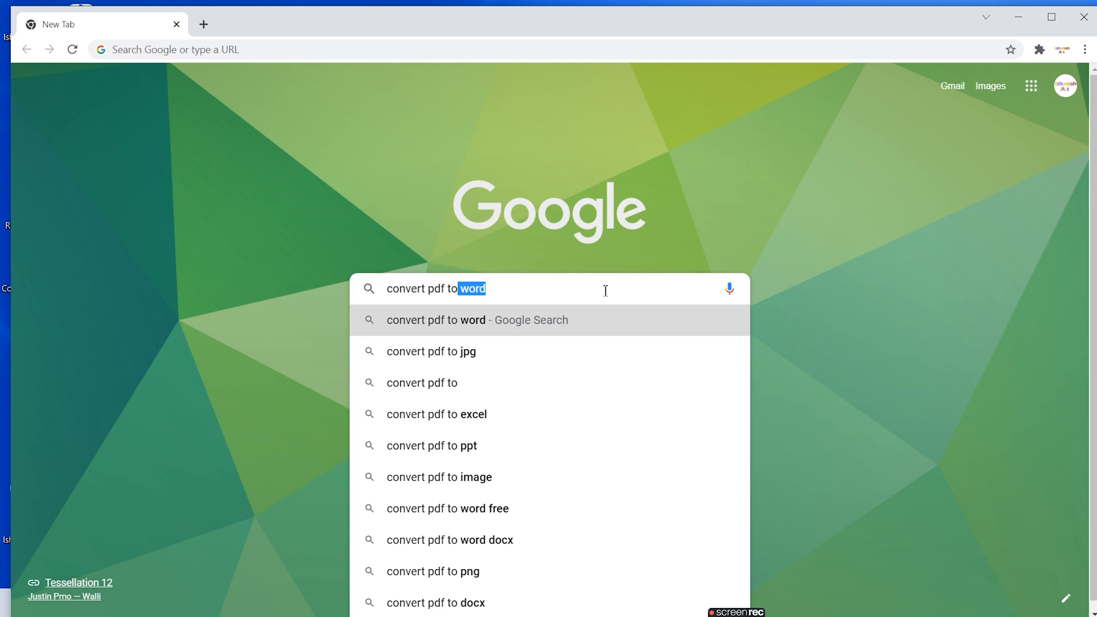
key("Down")
key("Return")
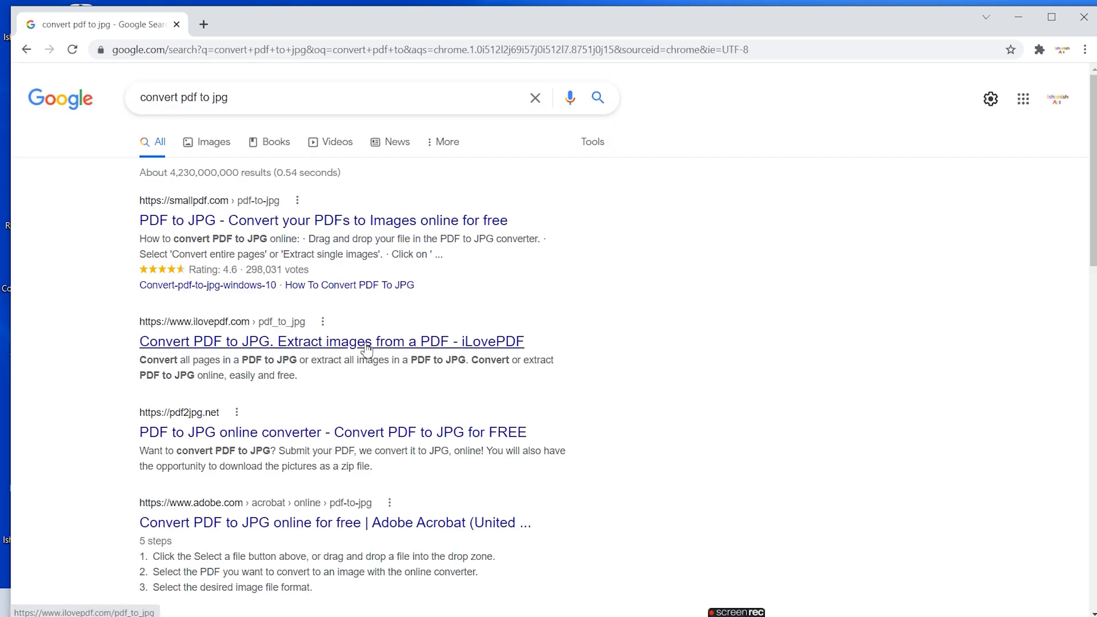
scroll(377, 365, "down", 1)
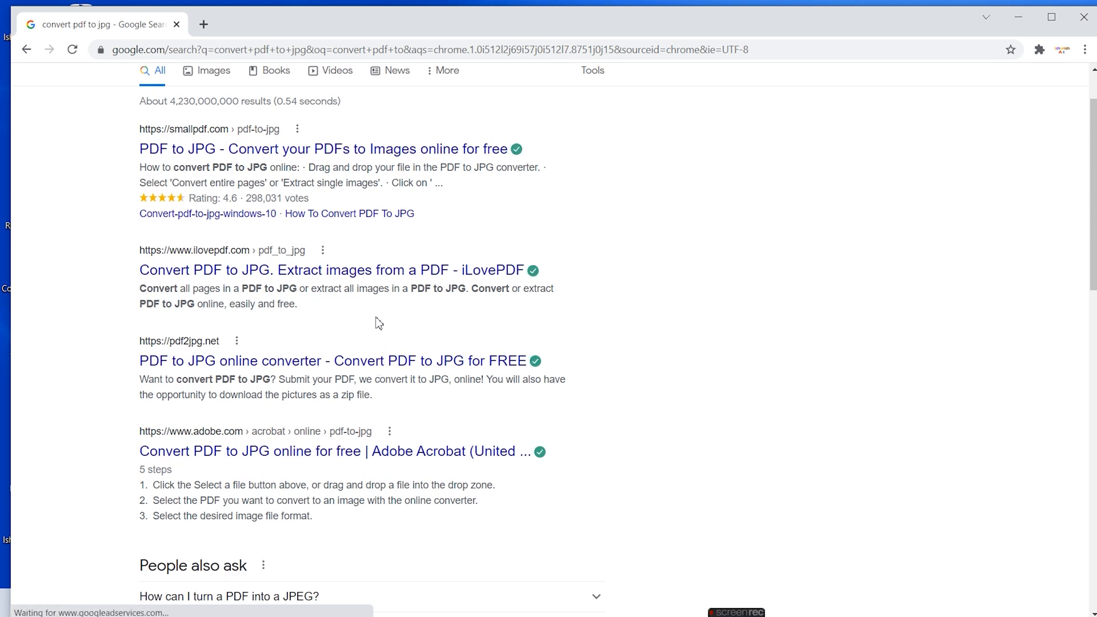
left_click(255, 280)
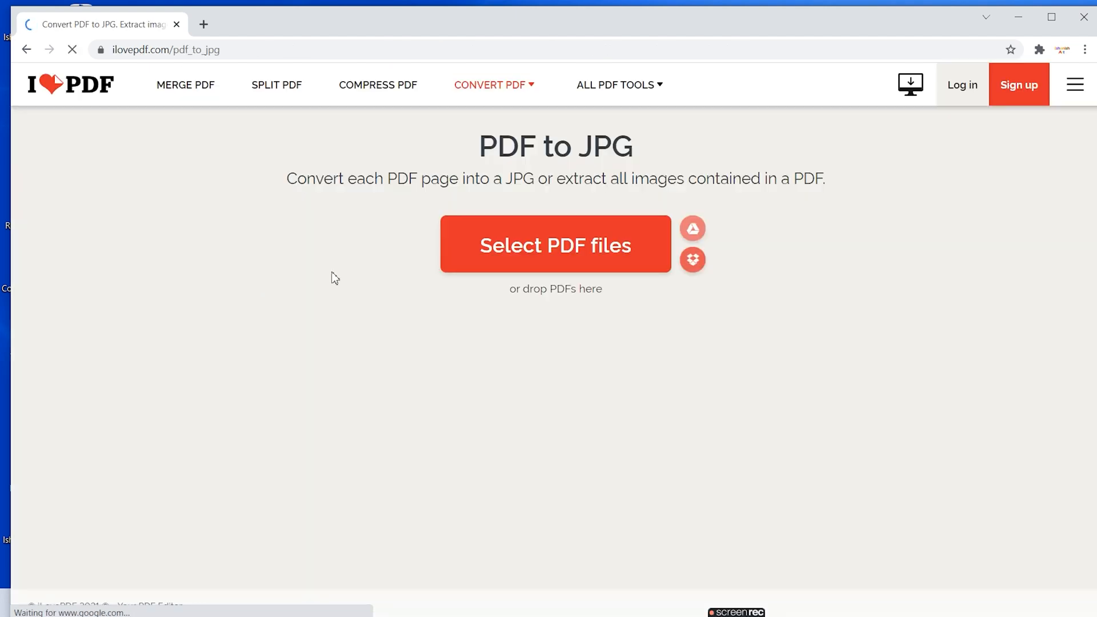
Load the Frame1 PDF from the Digital Works folder in Documents into the PDF to JPG converter
left_click(565, 253)
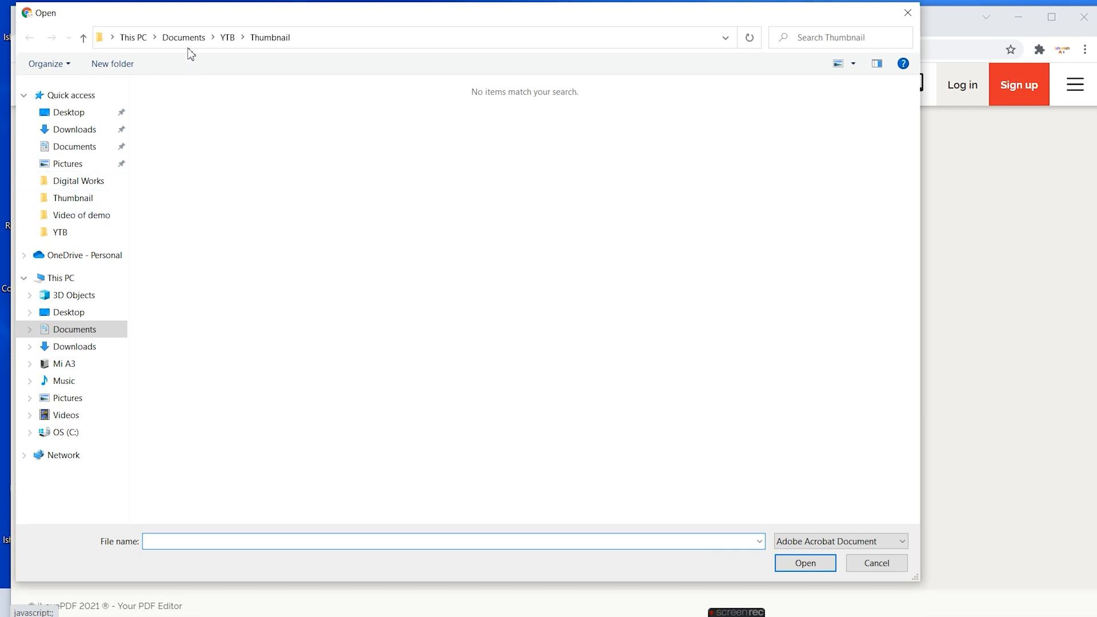
left_click(185, 39)
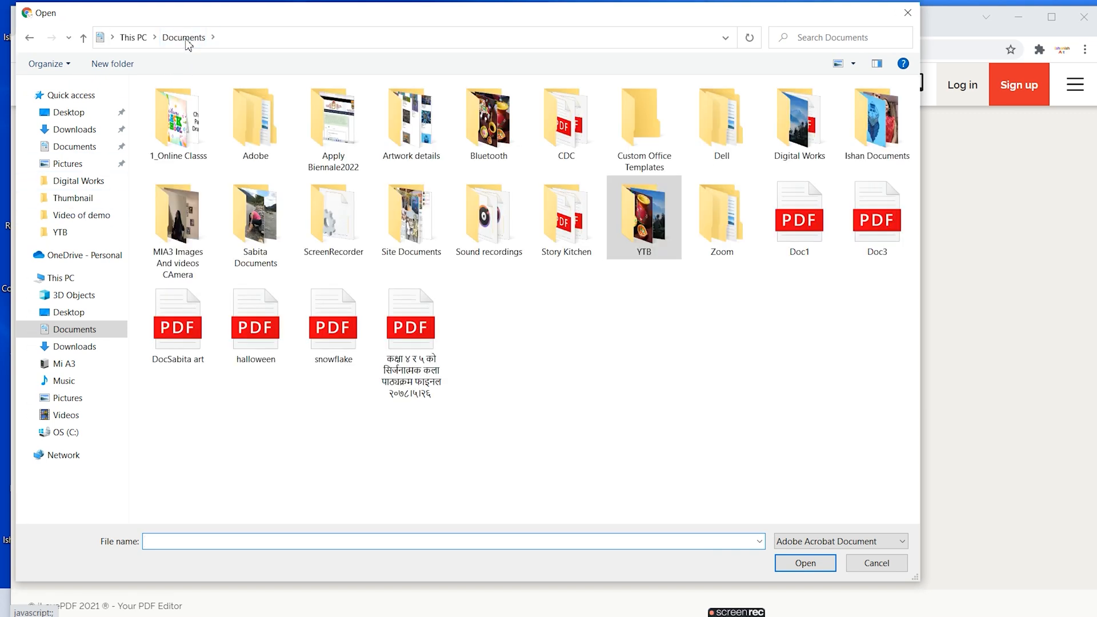
double_click(644, 240)
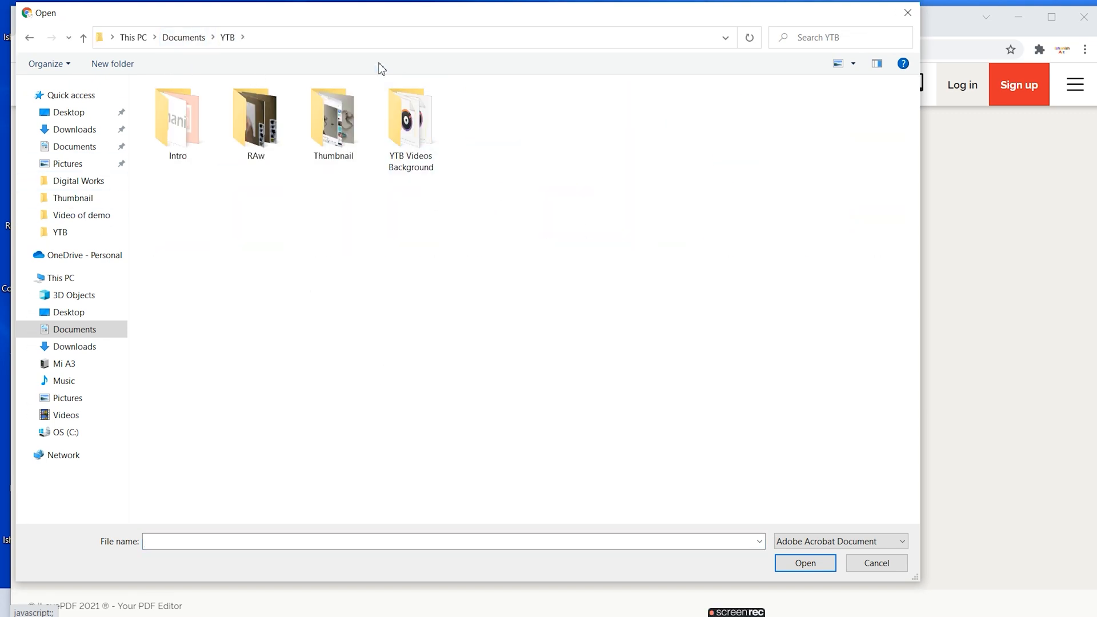
left_click(194, 38)
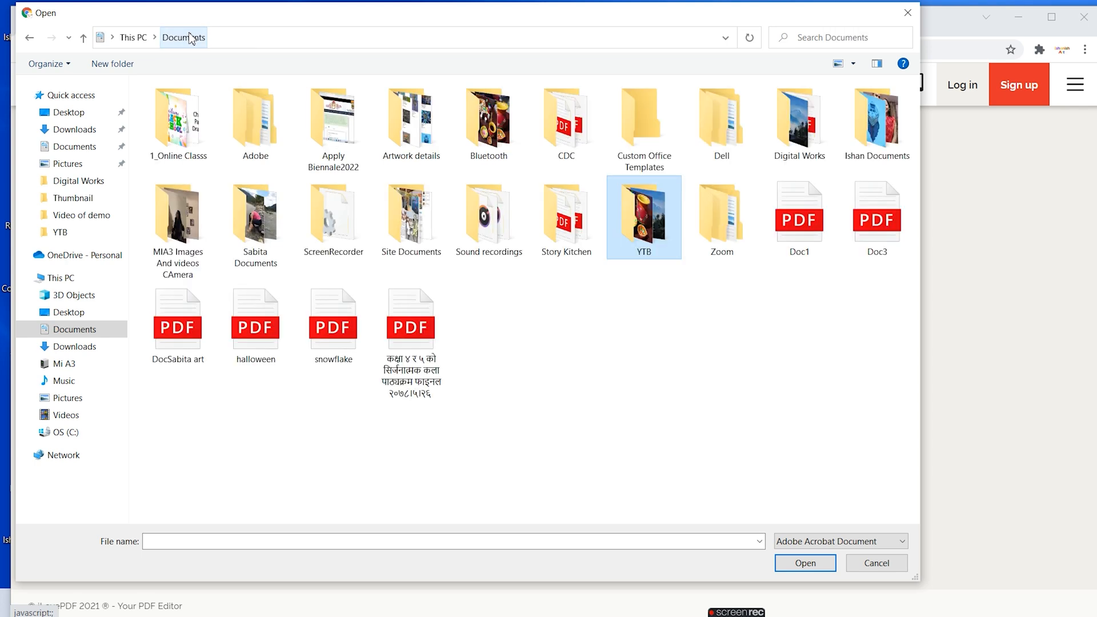
double_click(814, 142)
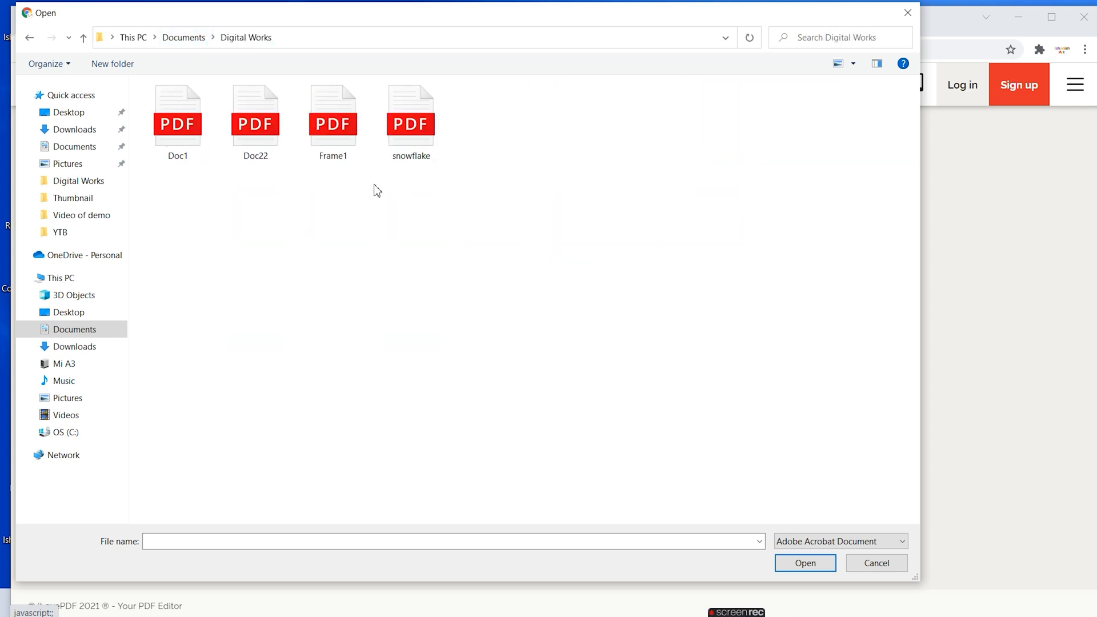
left_click(336, 144)
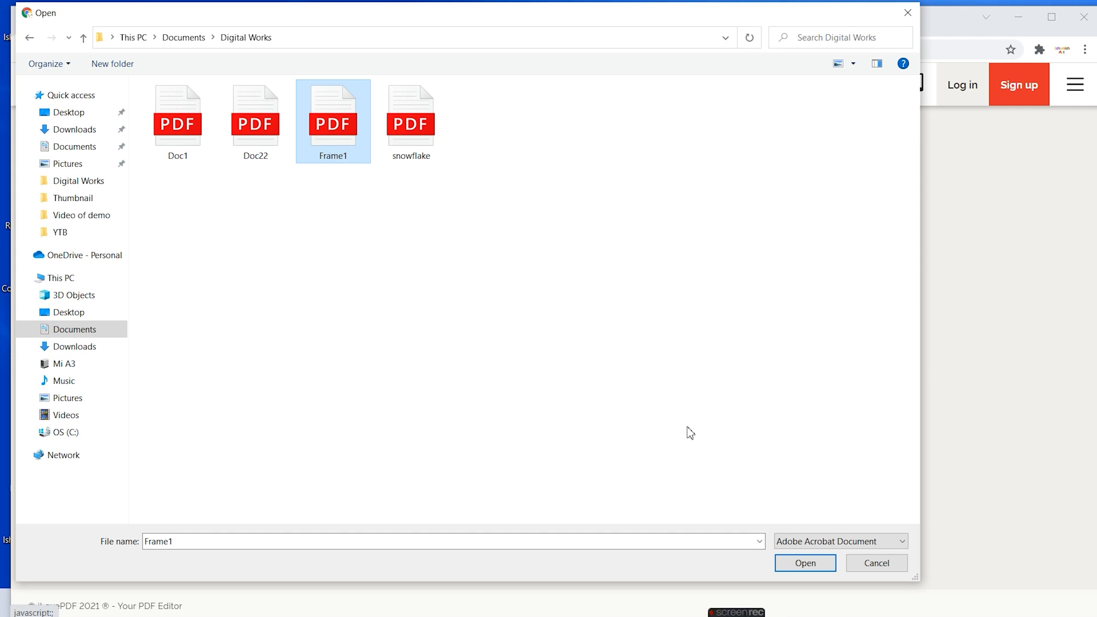
left_click(804, 565)
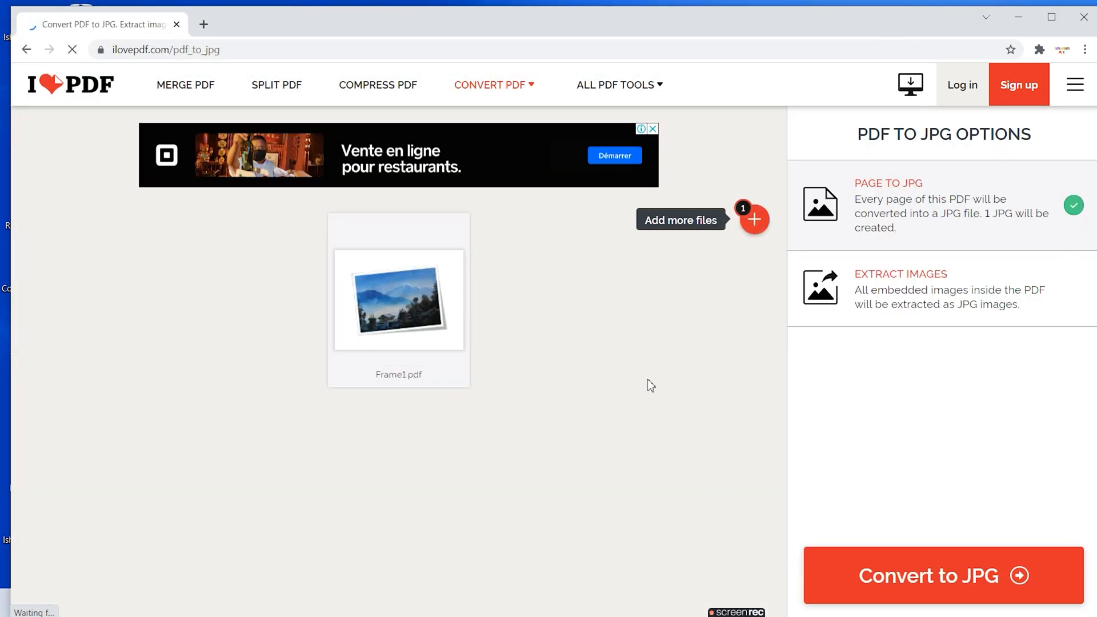
Convert the Frame1 PDF page to JPG and download the converted image
left_click(879, 575)
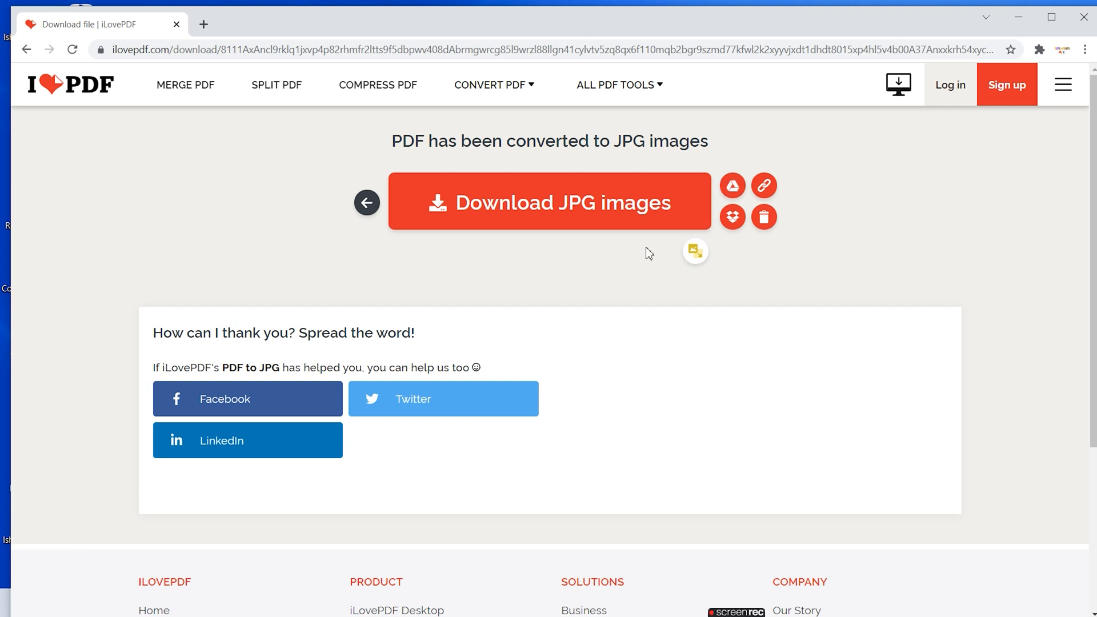
left_click(615, 217)
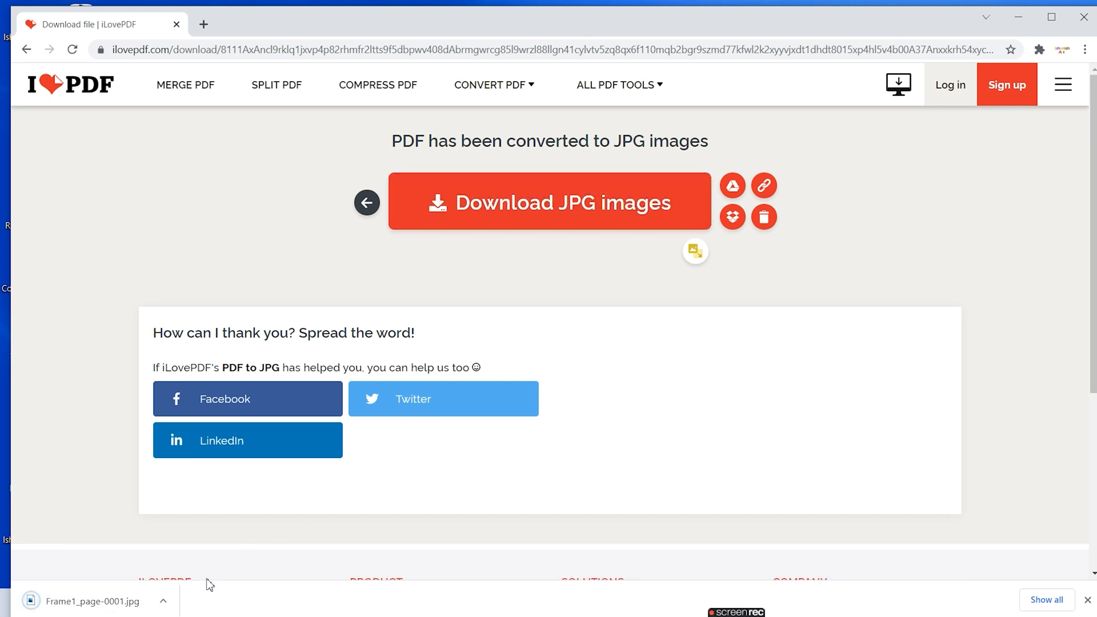
Open the downloaded Frame1_page-0001.jpg and inspect the framed painting up close and at full view
left_click(164, 604)
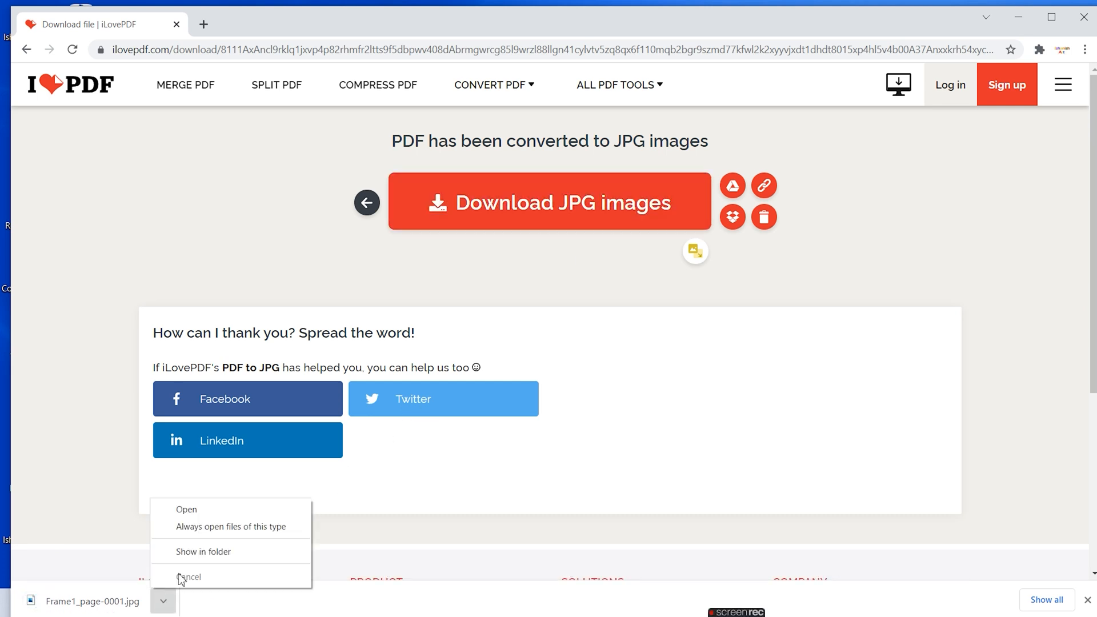
left_click(189, 510)
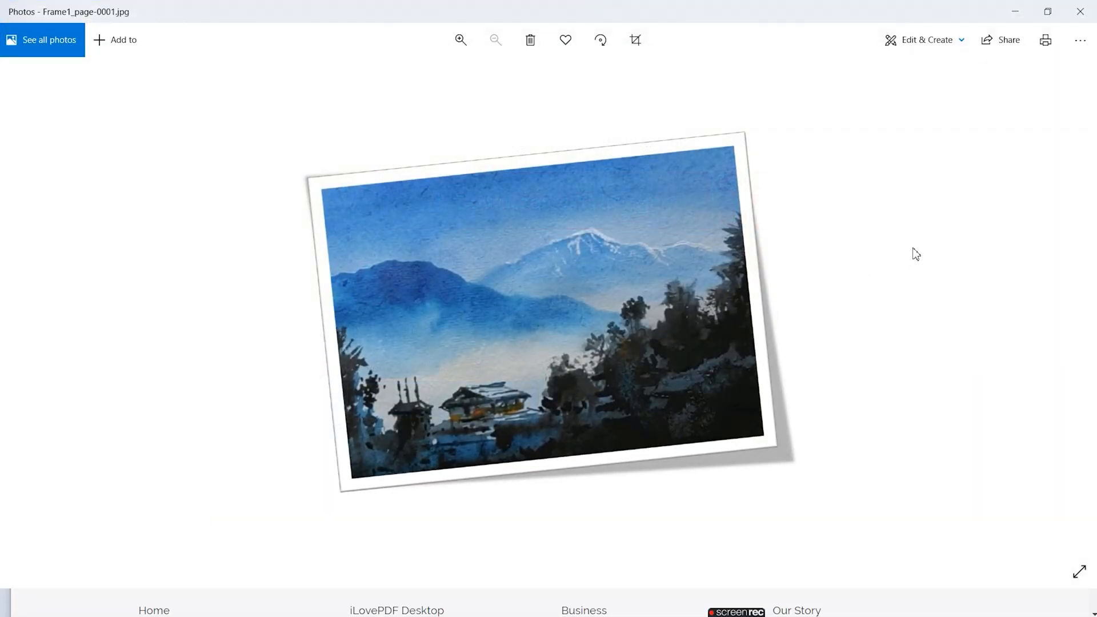
scroll(1027, 227, "up", 3)
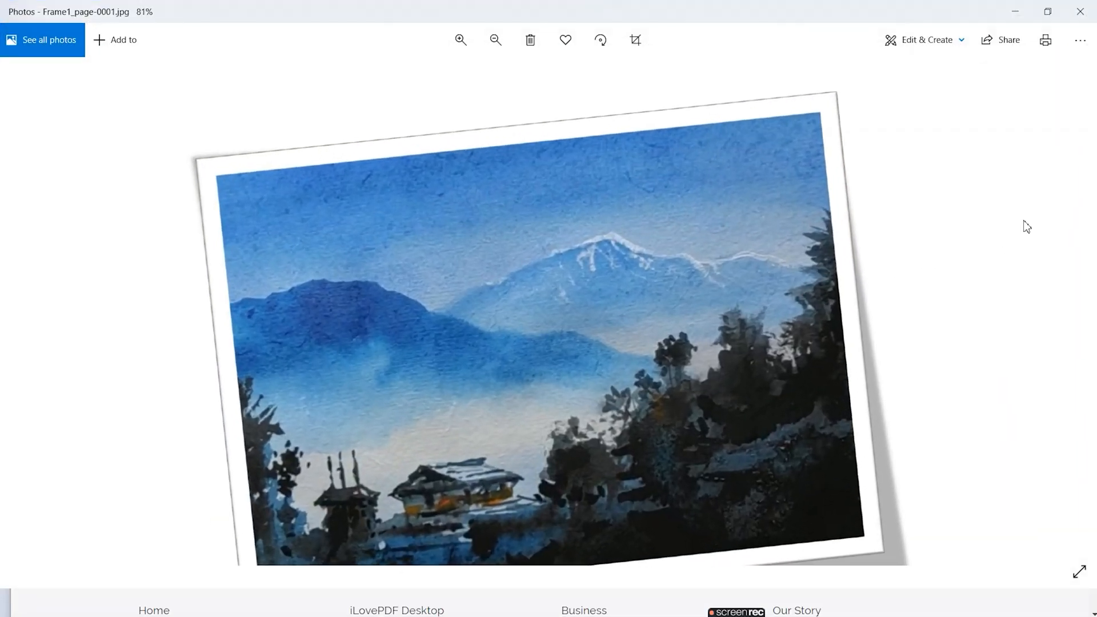
scroll(1026, 227, "down", 3)
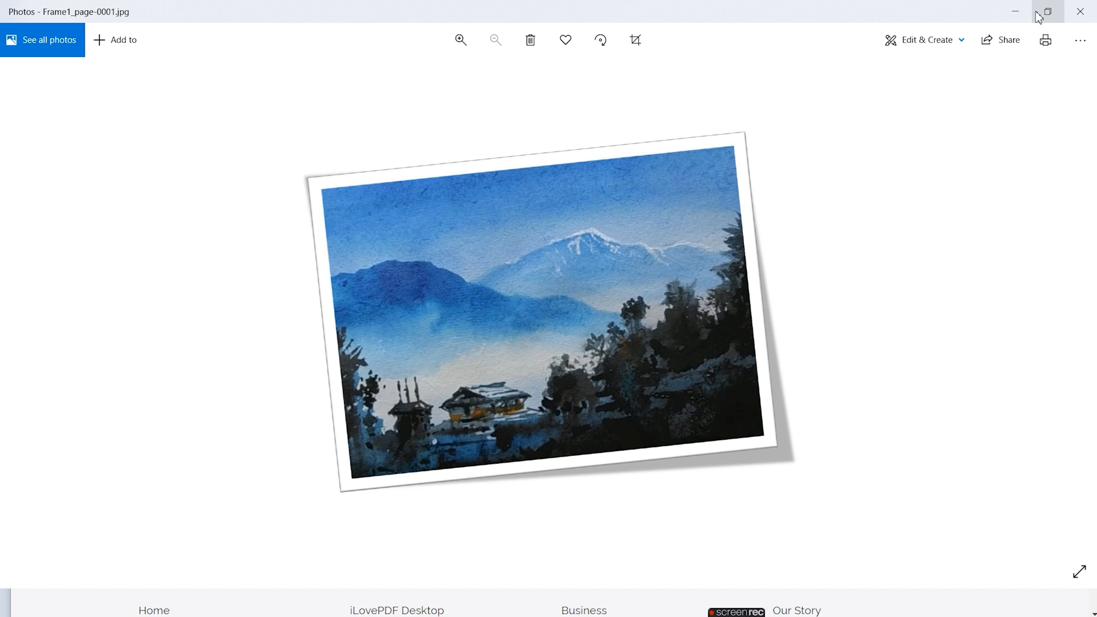
Minimize the image viewer and browser windows, and bring Frame1_page-0001.jpg back up in Photos
left_click(1017, 15)
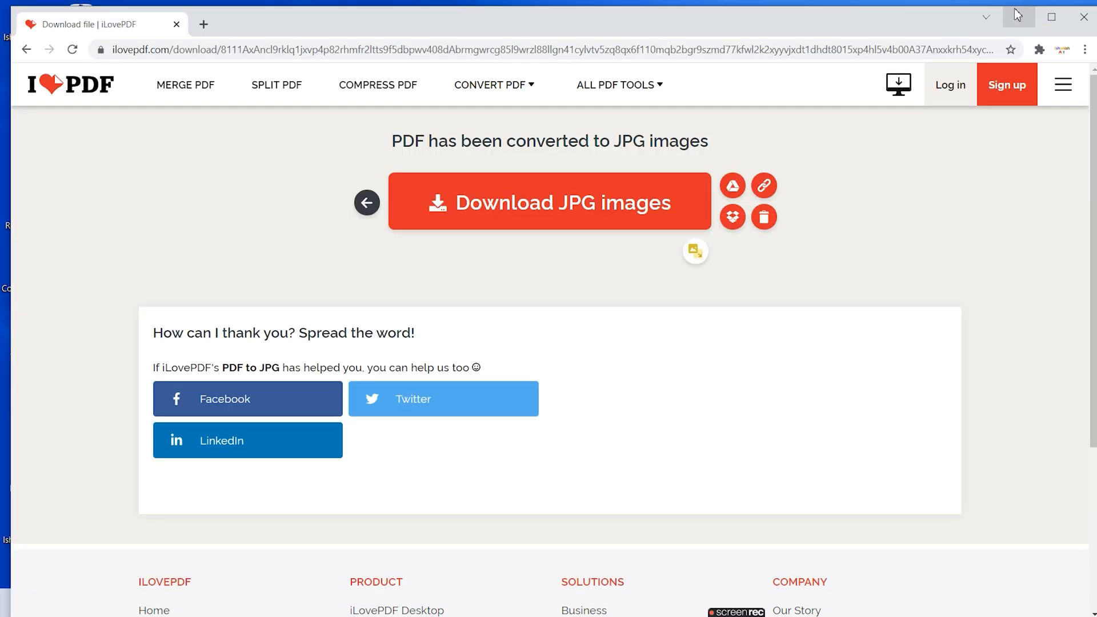
left_click(1019, 18)
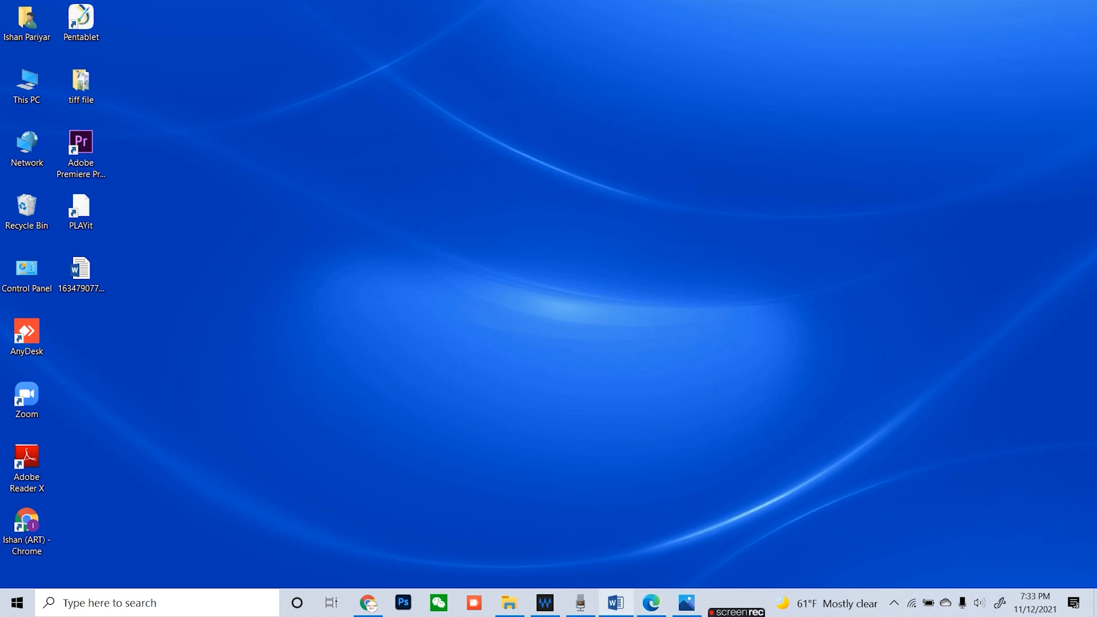
mouse_move(622, 614)
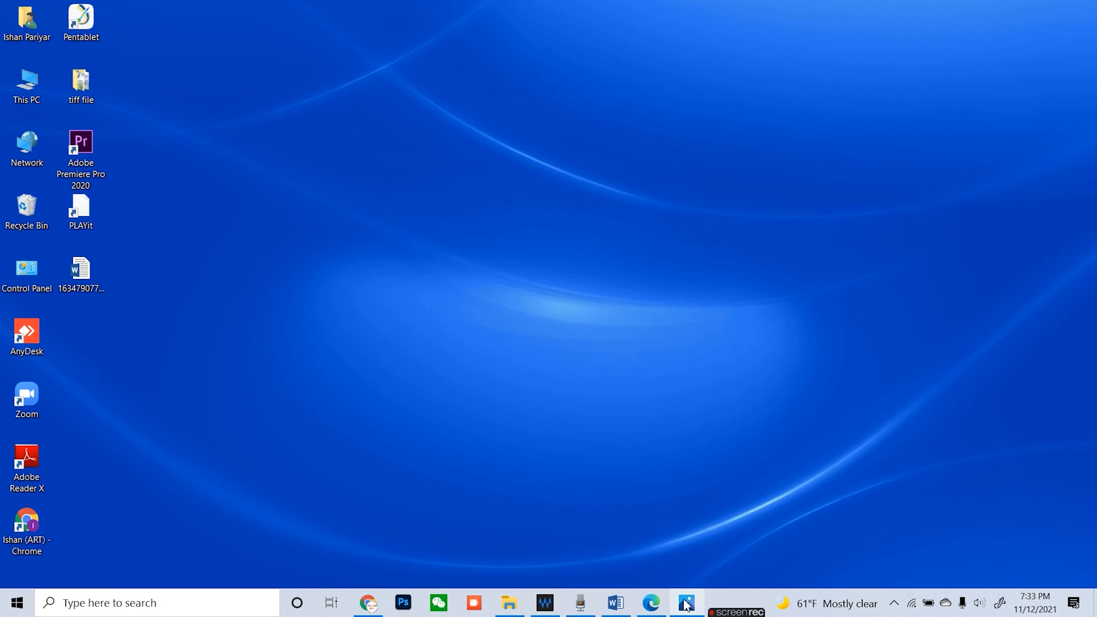
left_click(686, 604)
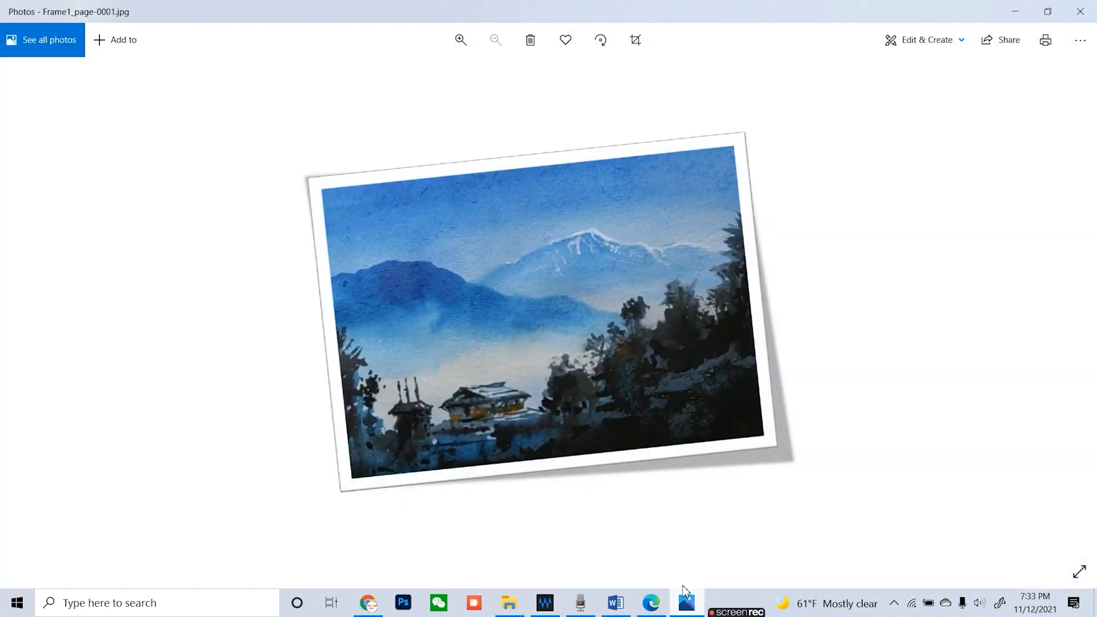